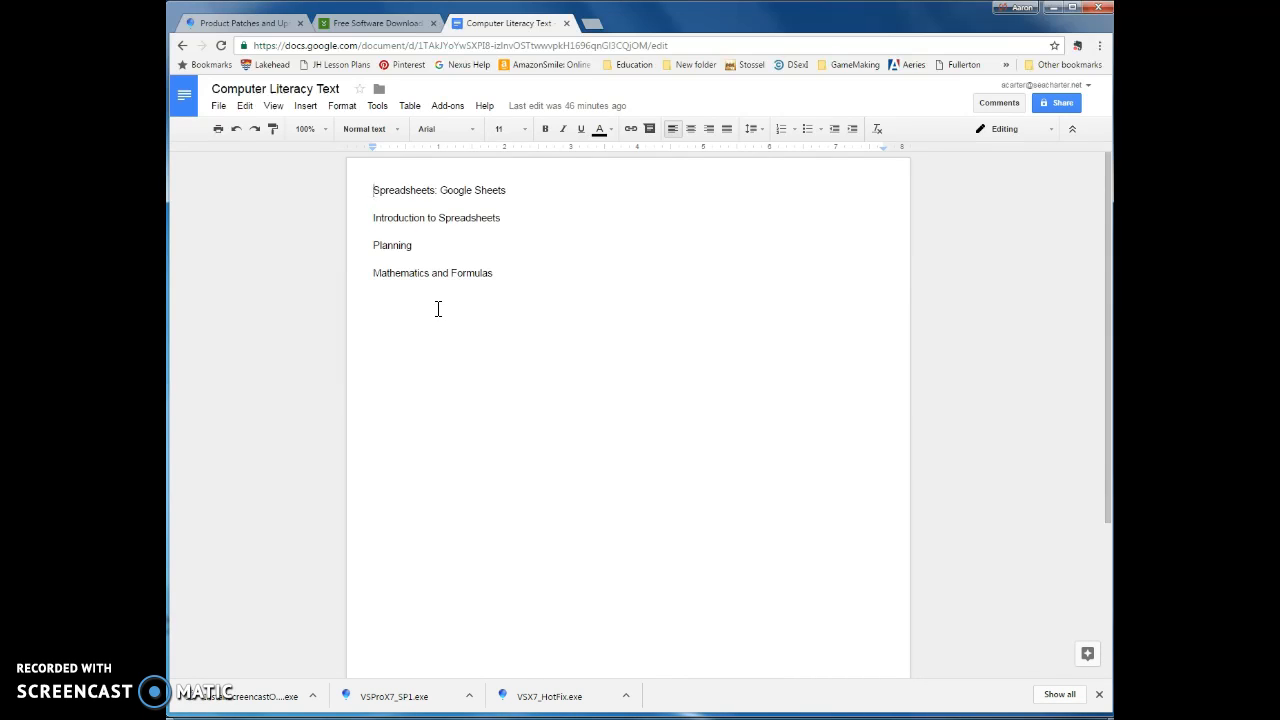
click(421, 311)
click(417, 302)
key(ctrl+e)
click(587, 305)
click(469, 334)
click(421, 339)
click(410, 318)
- Insert a new drawing, draw a long rectangle across its top, and fill it with dark green 2
click(308, 106)
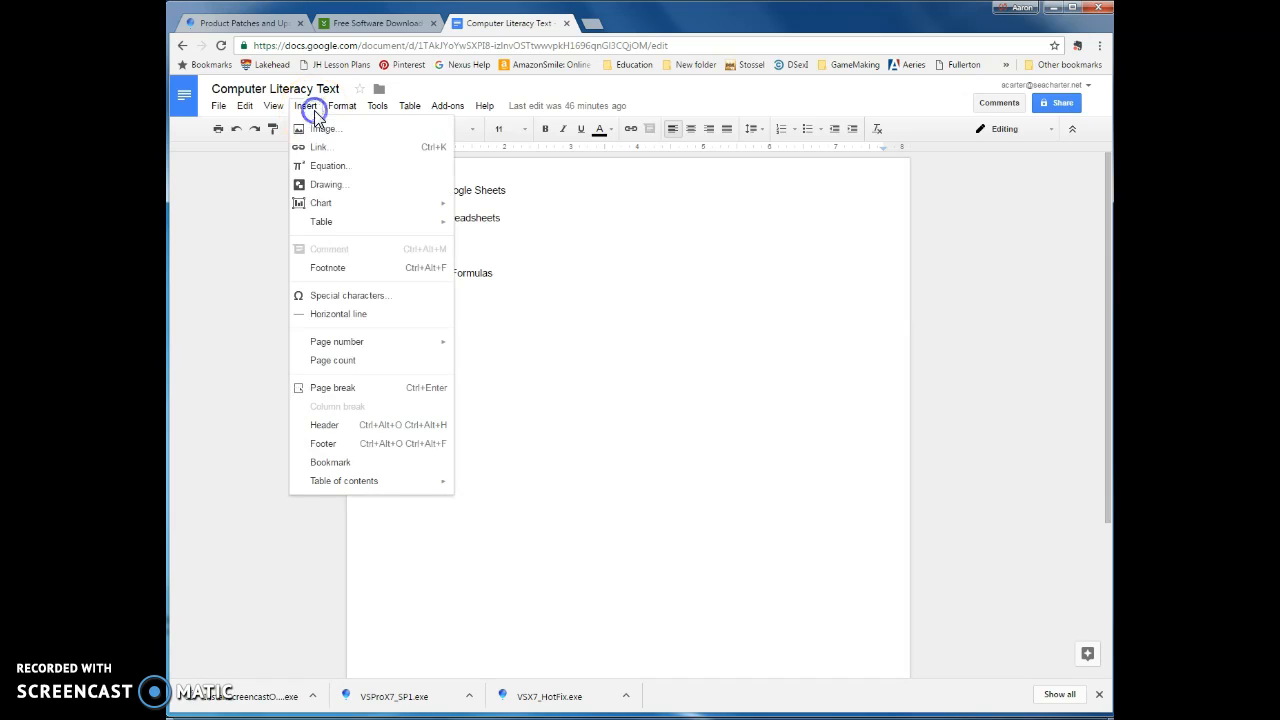
click(316, 187)
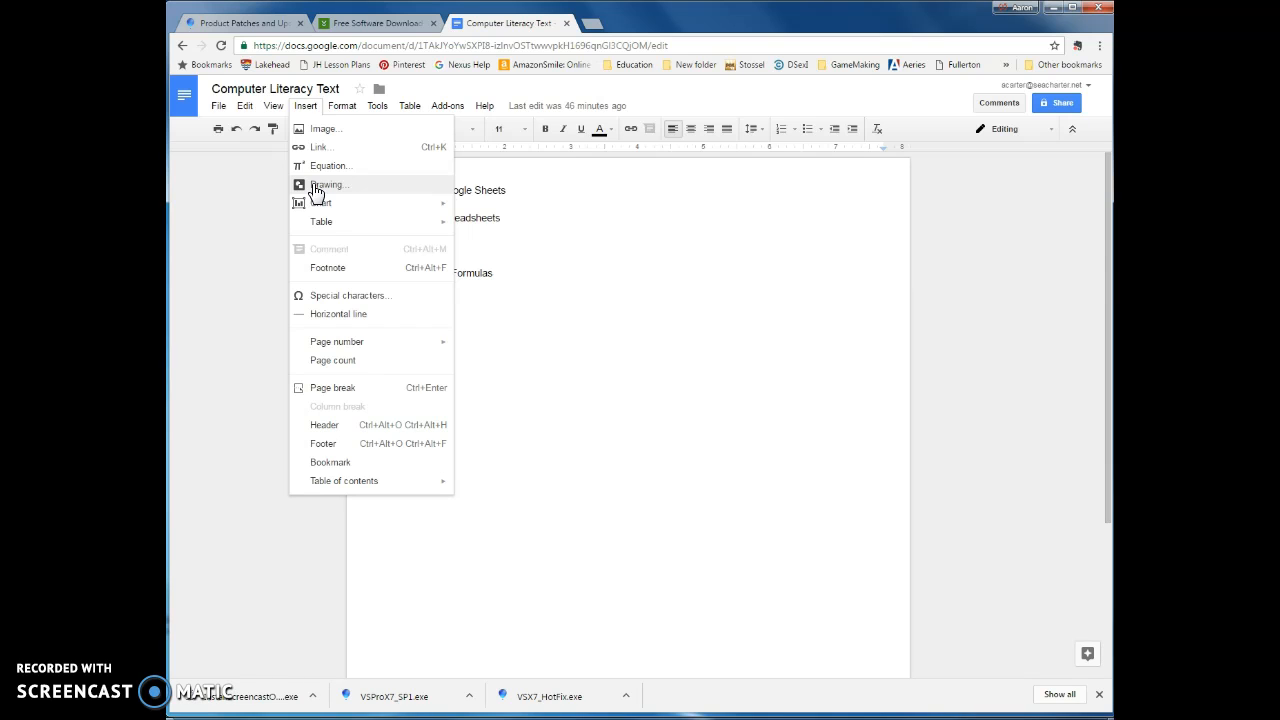
click(316, 187)
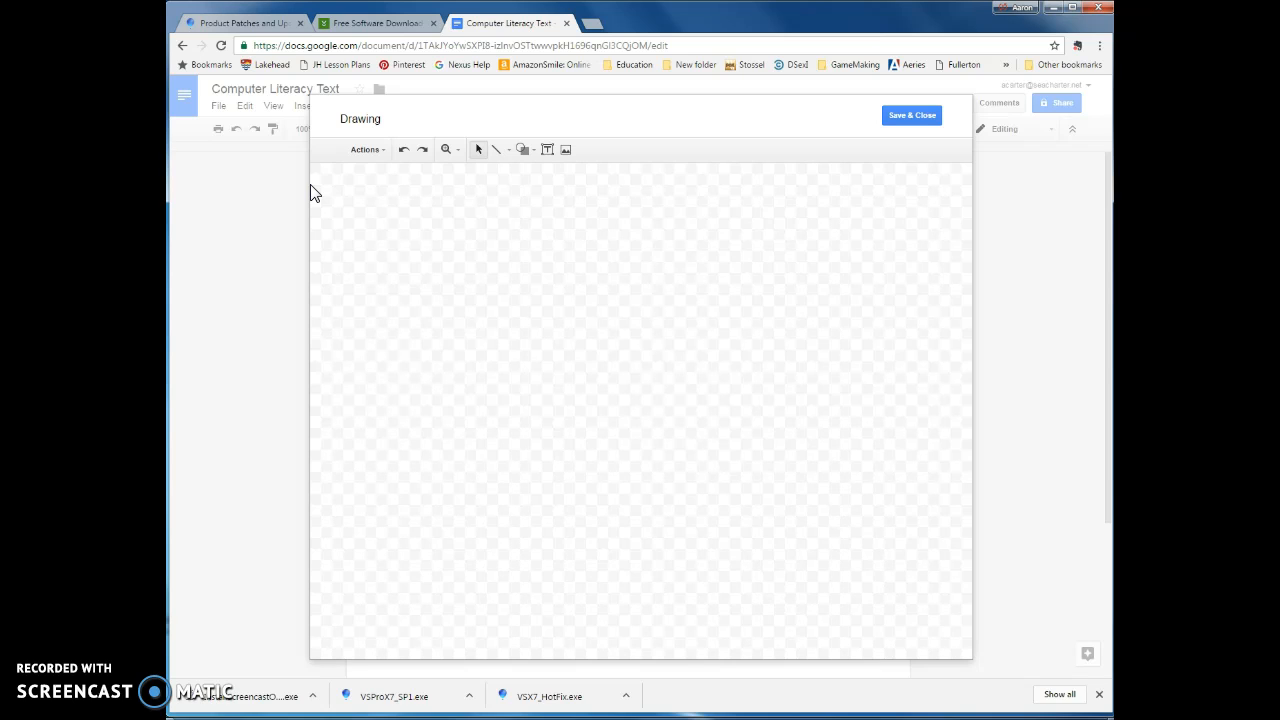
click(528, 152)
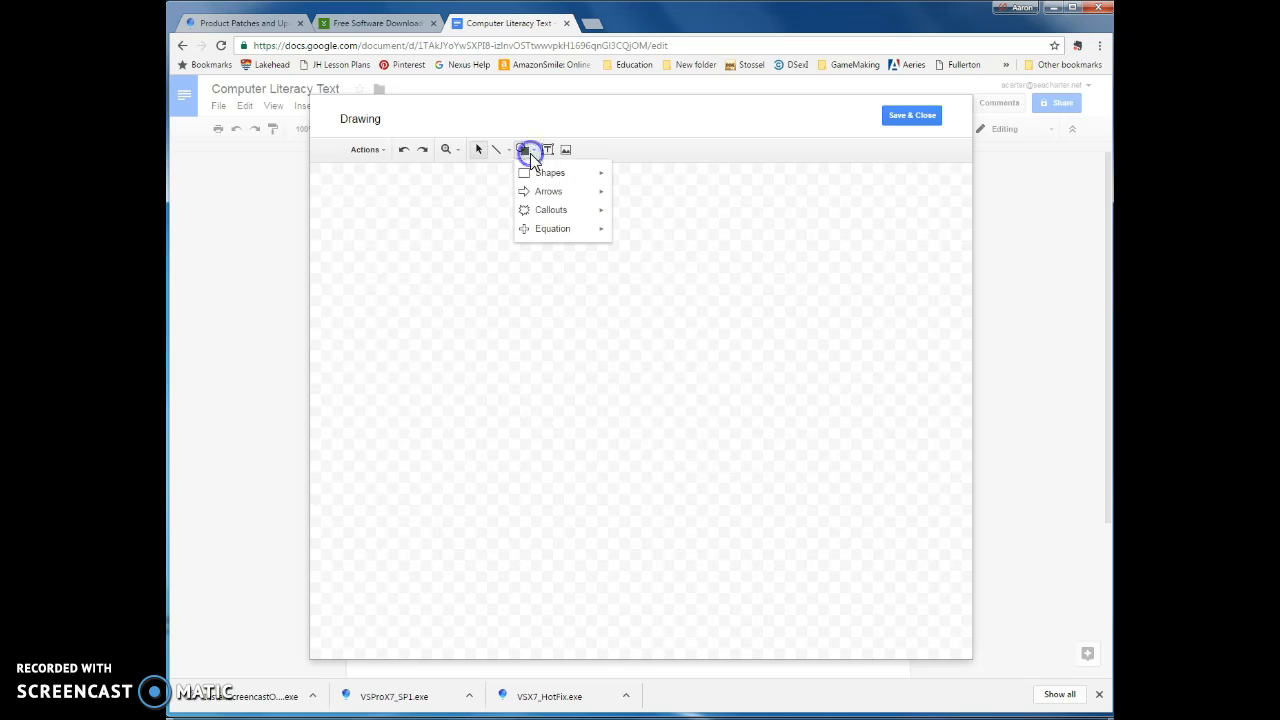
mouse_move(538, 177)
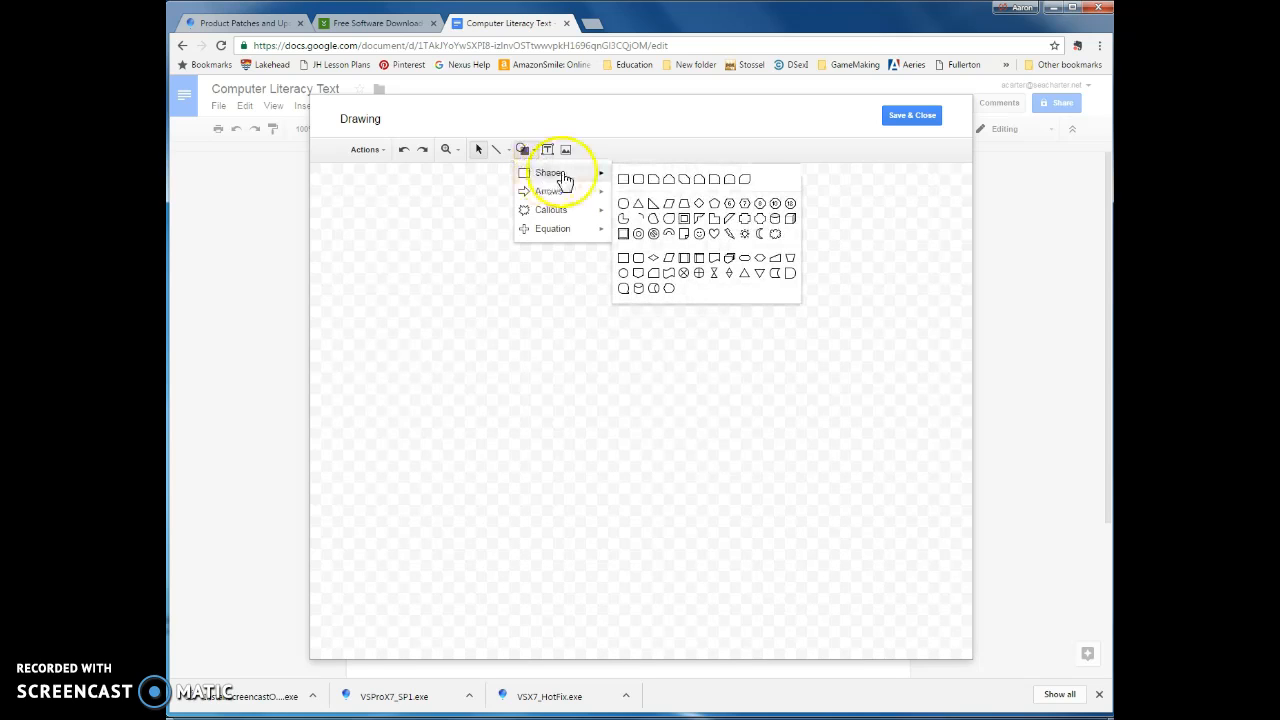
click(625, 181)
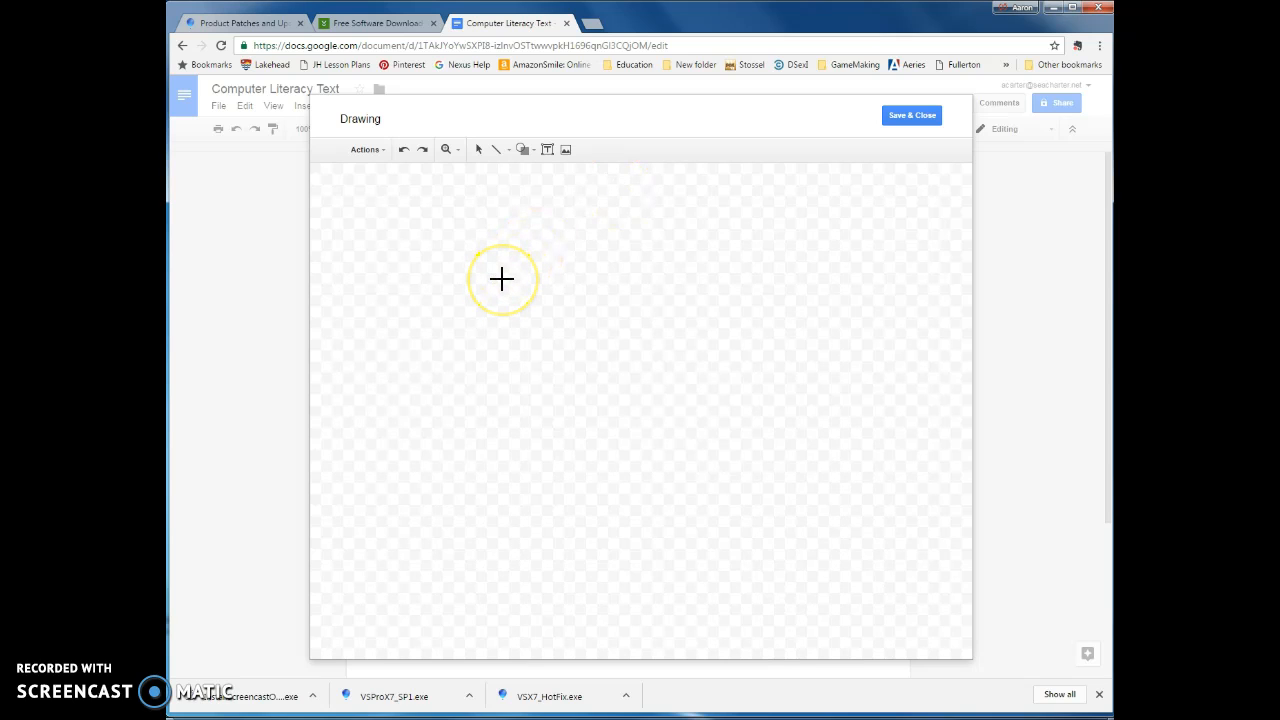
drag(355, 202, 926, 238)
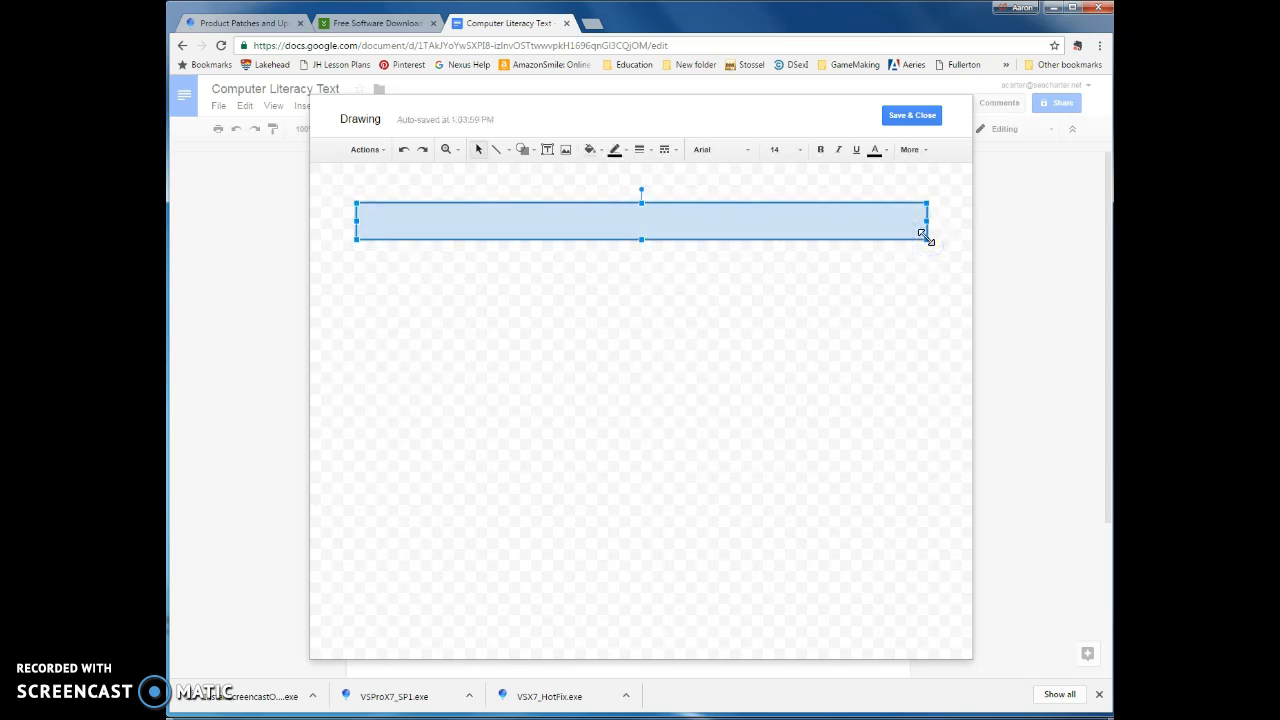
click(598, 154)
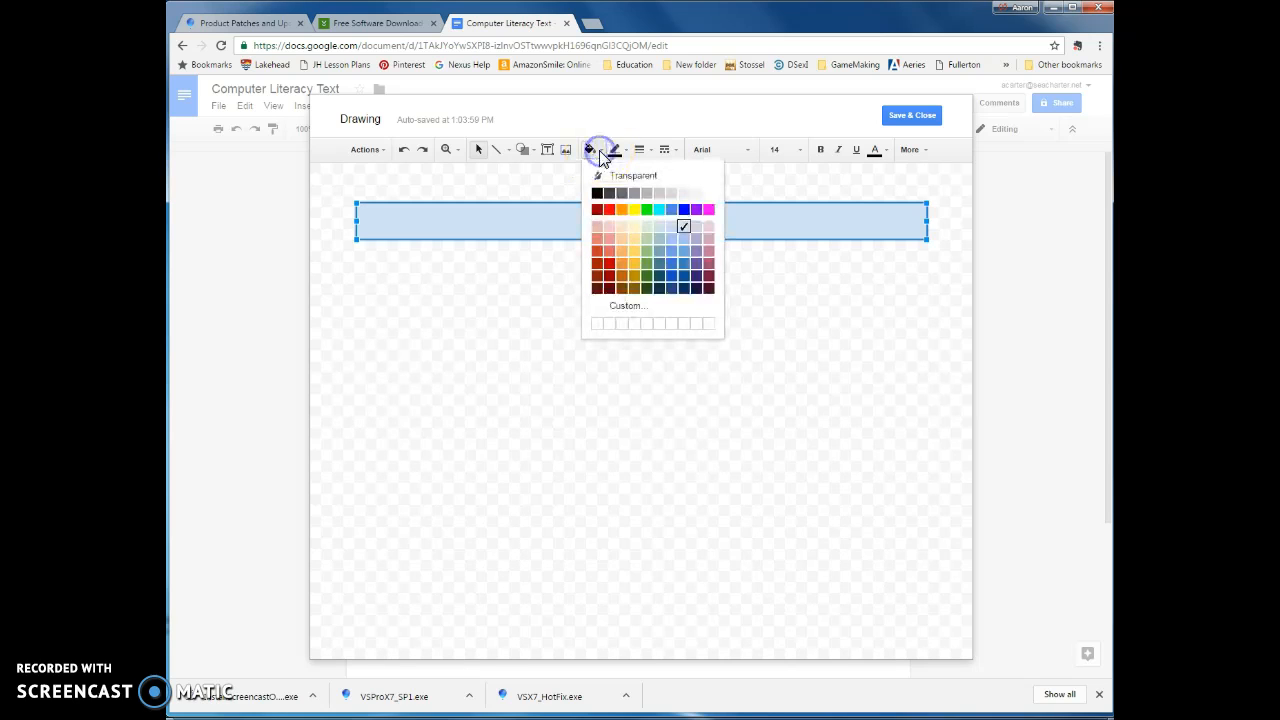
click(647, 280)
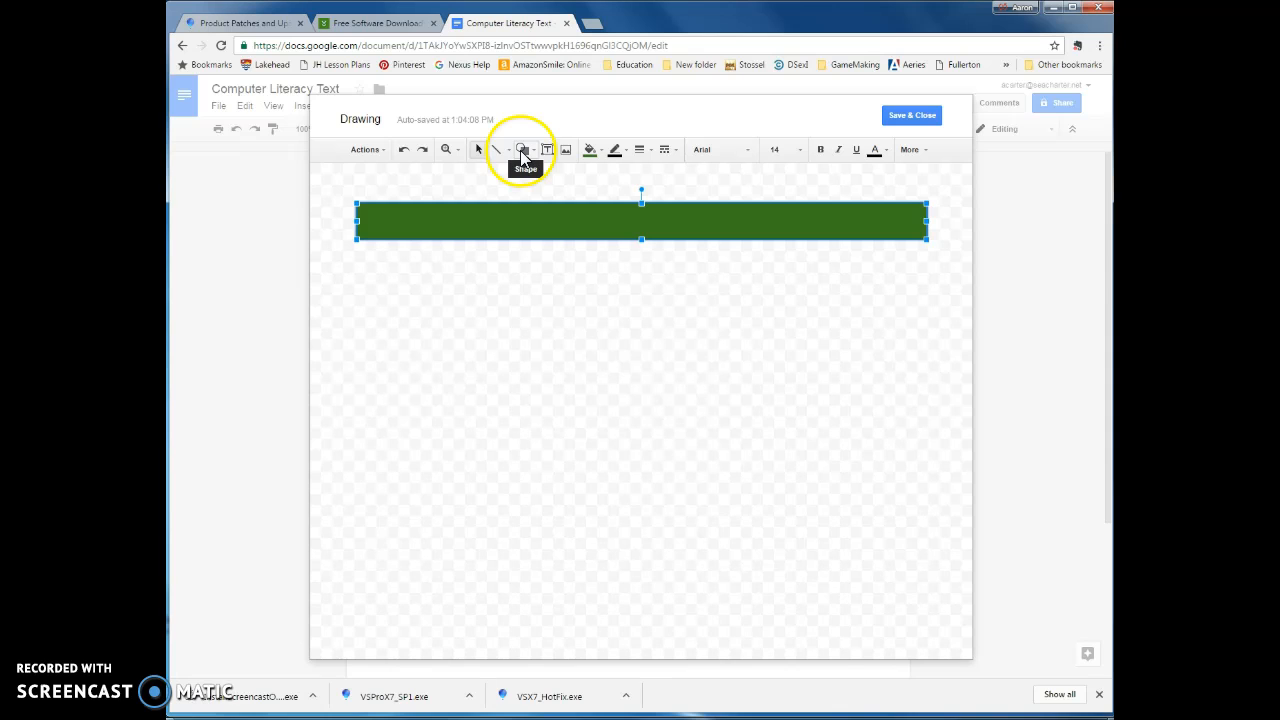
- Draw a round same-side corner rectangle directly beneath the green bar, extending it down to about three times the bar's height
click(523, 152)
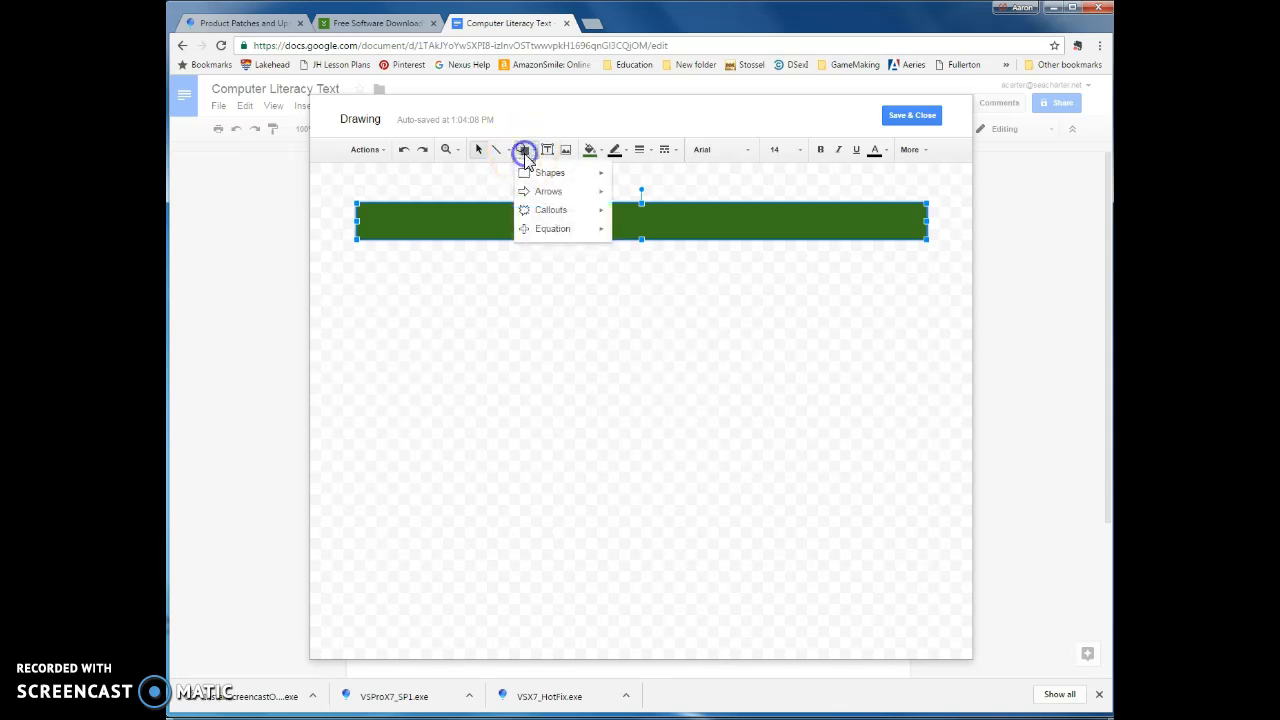
mouse_move(528, 176)
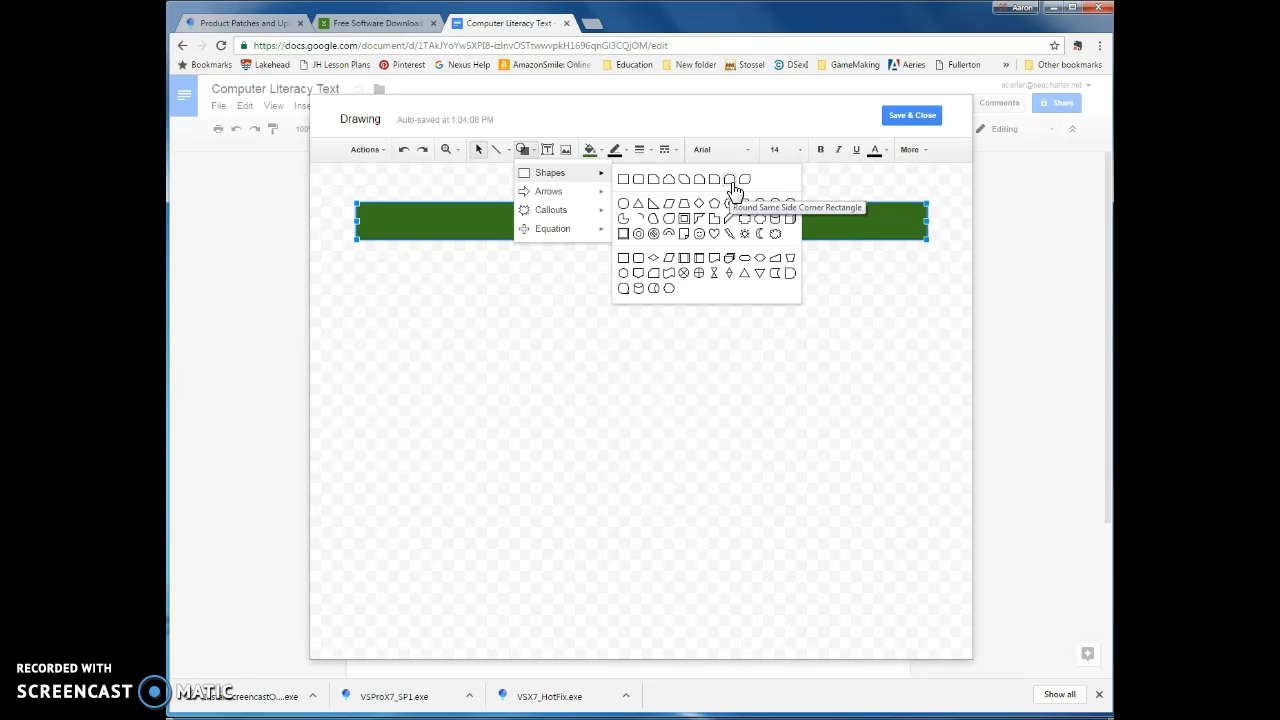
click(734, 189)
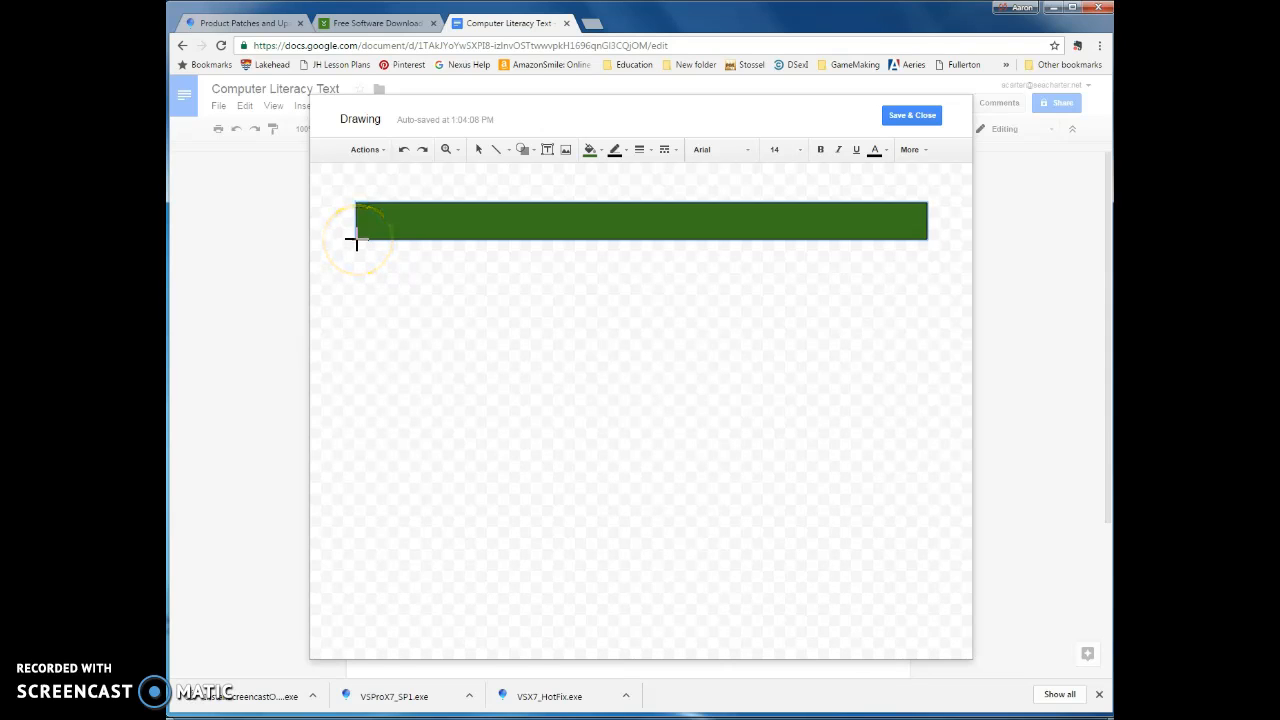
drag(356, 241, 926, 282)
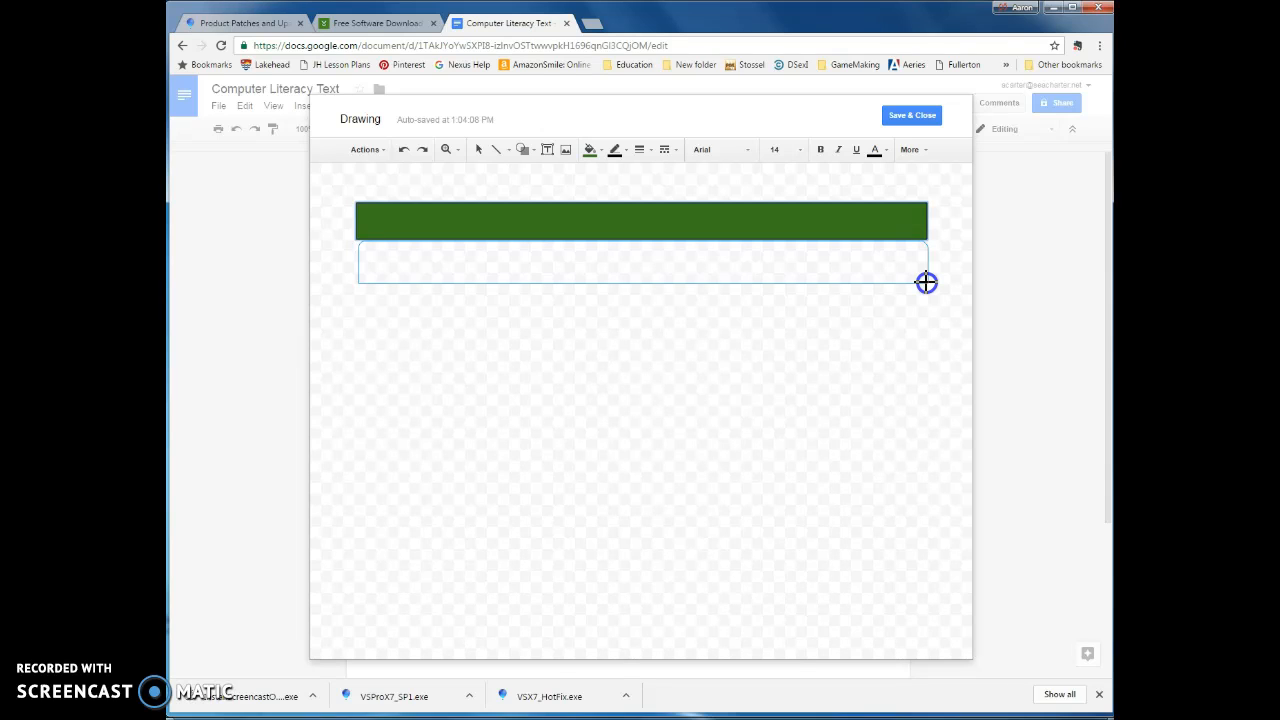
drag(926, 282, 927, 365)
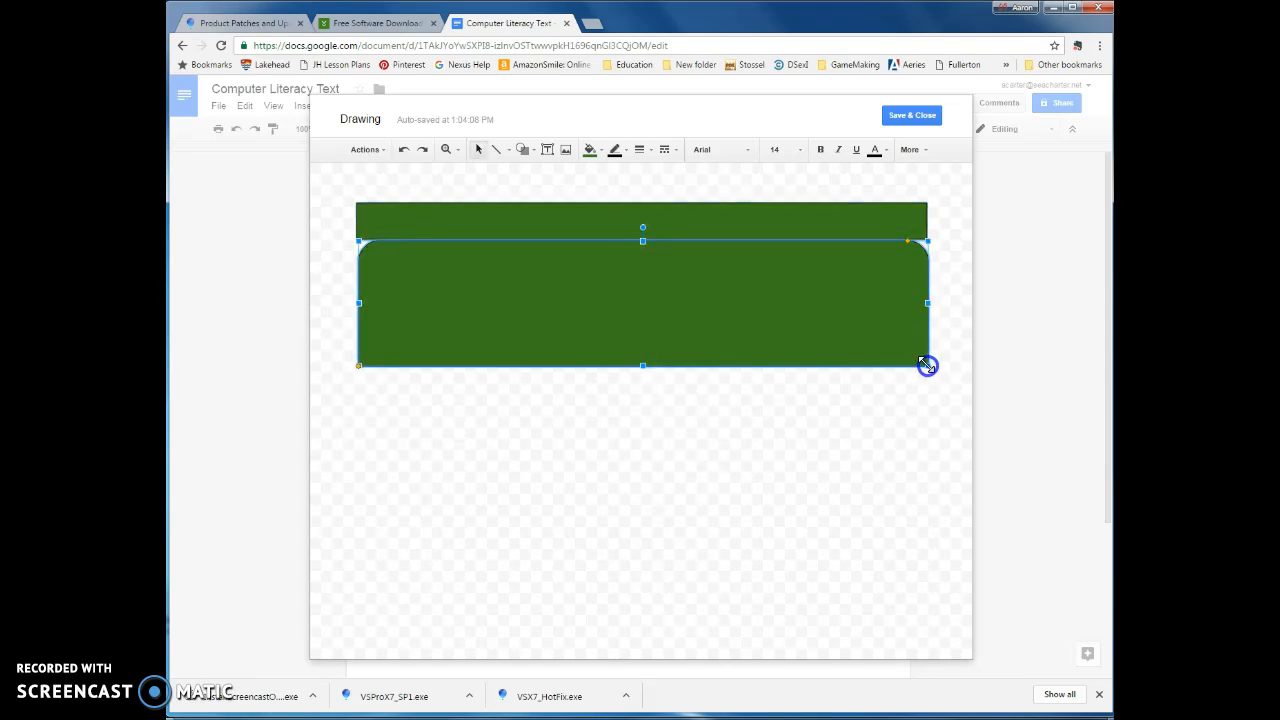
- Flip the rounded rectangle vertically
click(651, 234)
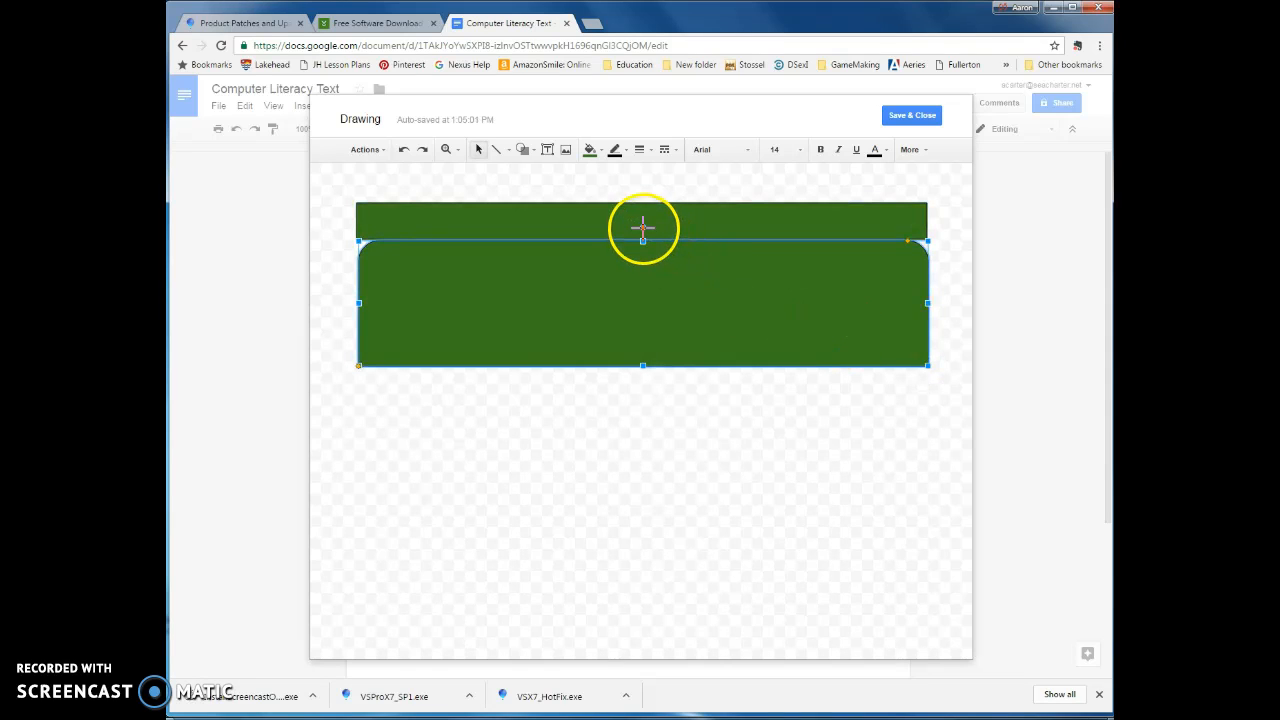
click(643, 291)
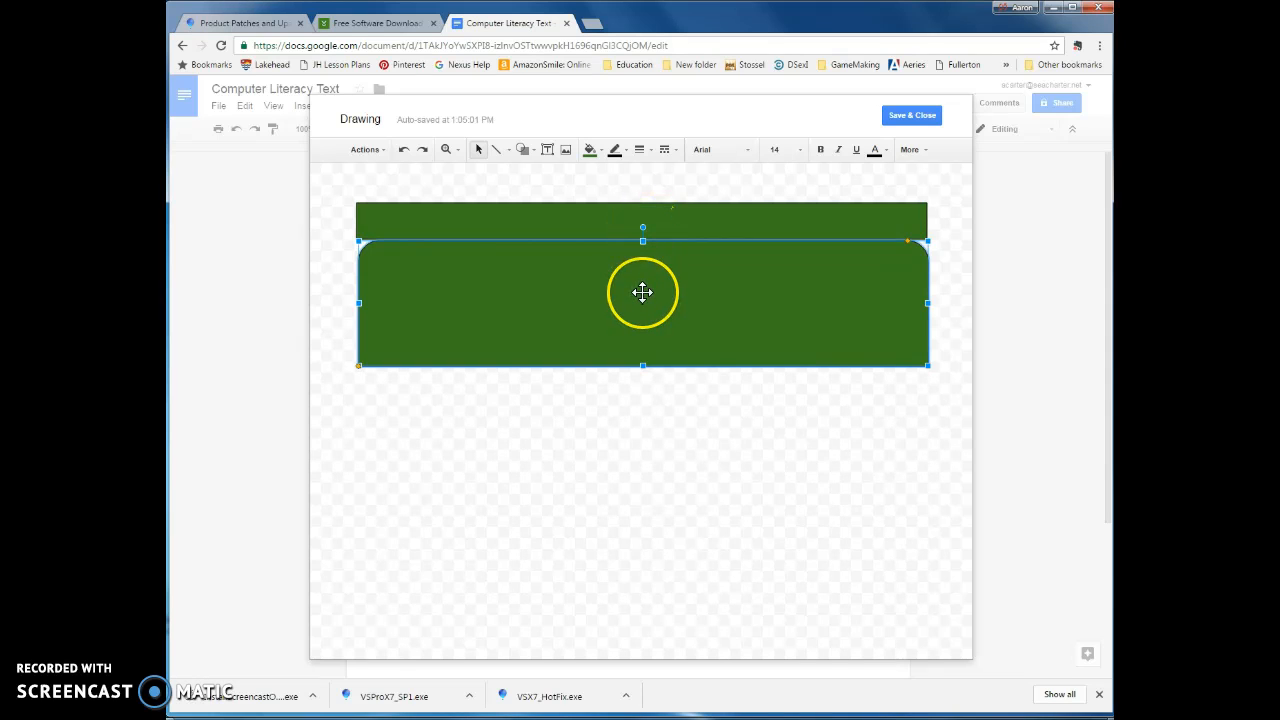
right_click(645, 295)
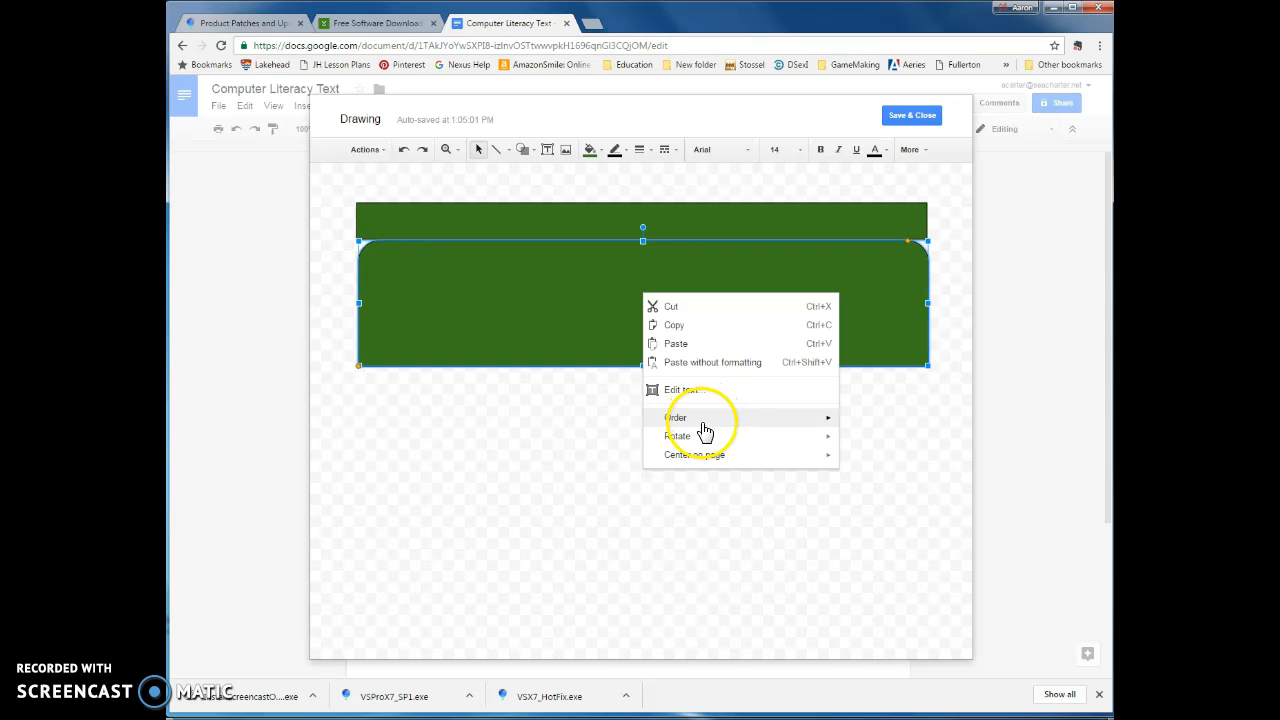
mouse_move(705, 441)
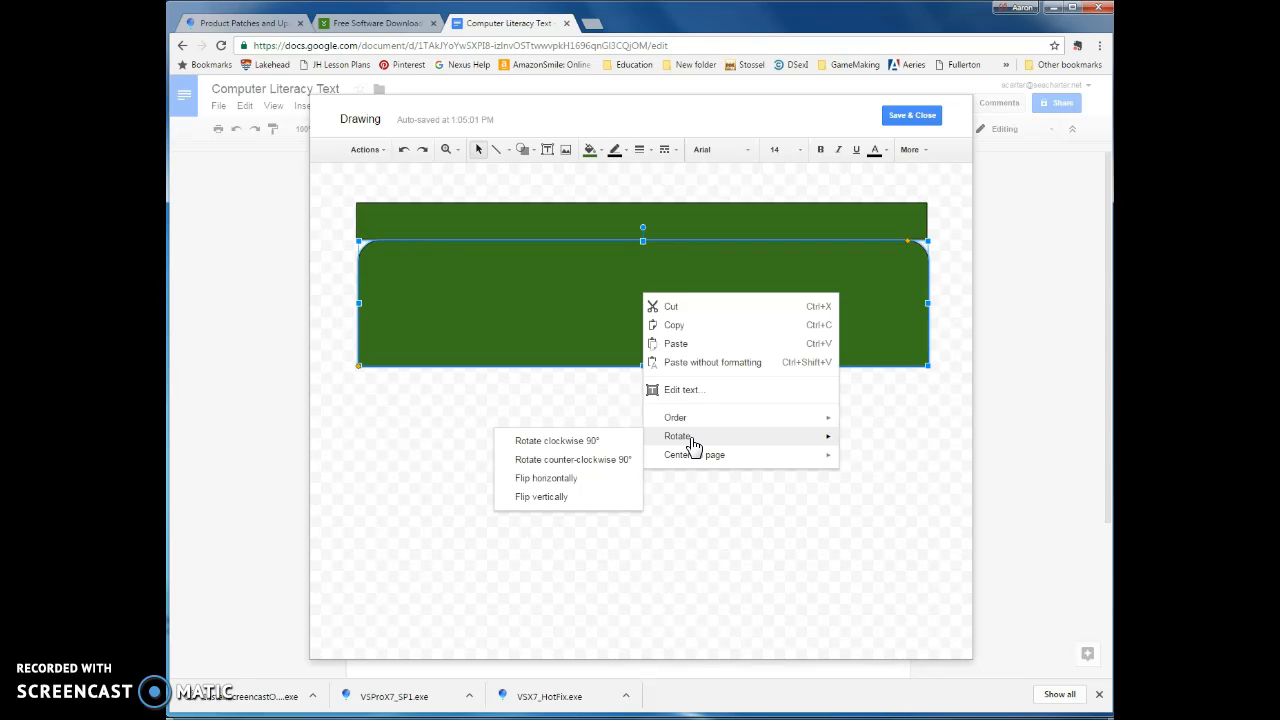
click(543, 497)
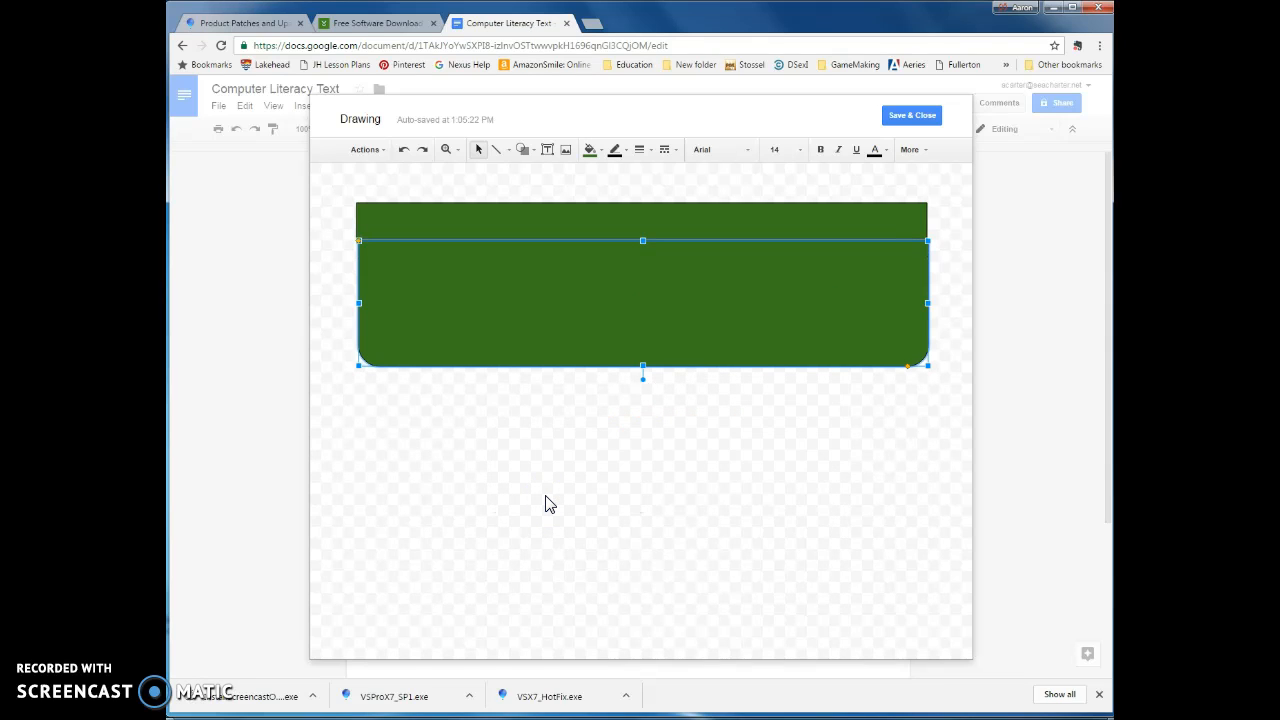
- Fill the rounded rectangle with a pale light green
click(610, 306)
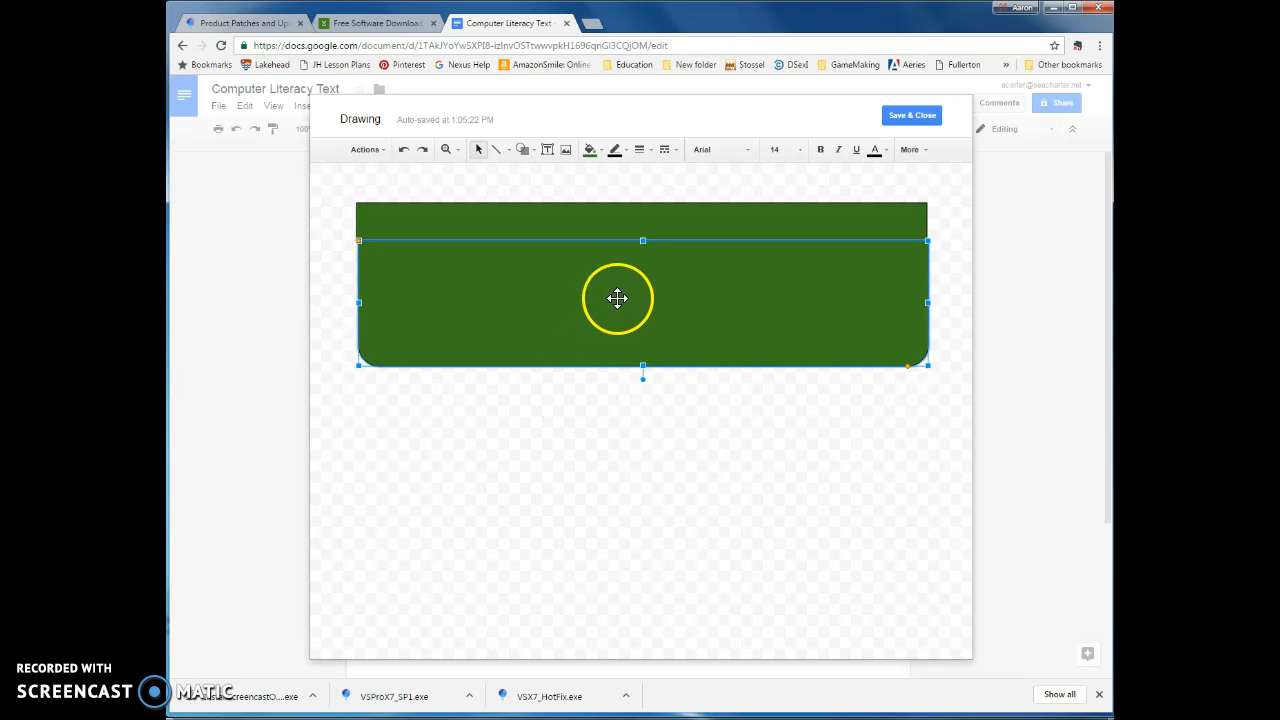
click(597, 150)
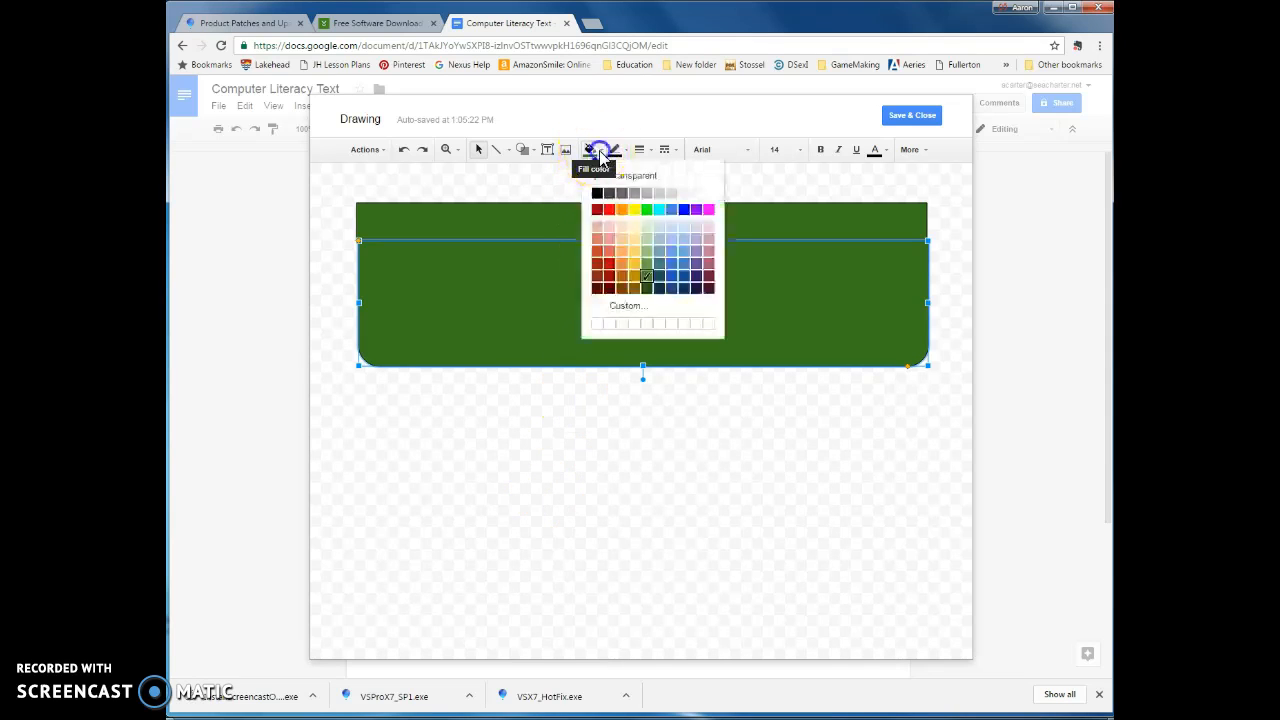
click(646, 228)
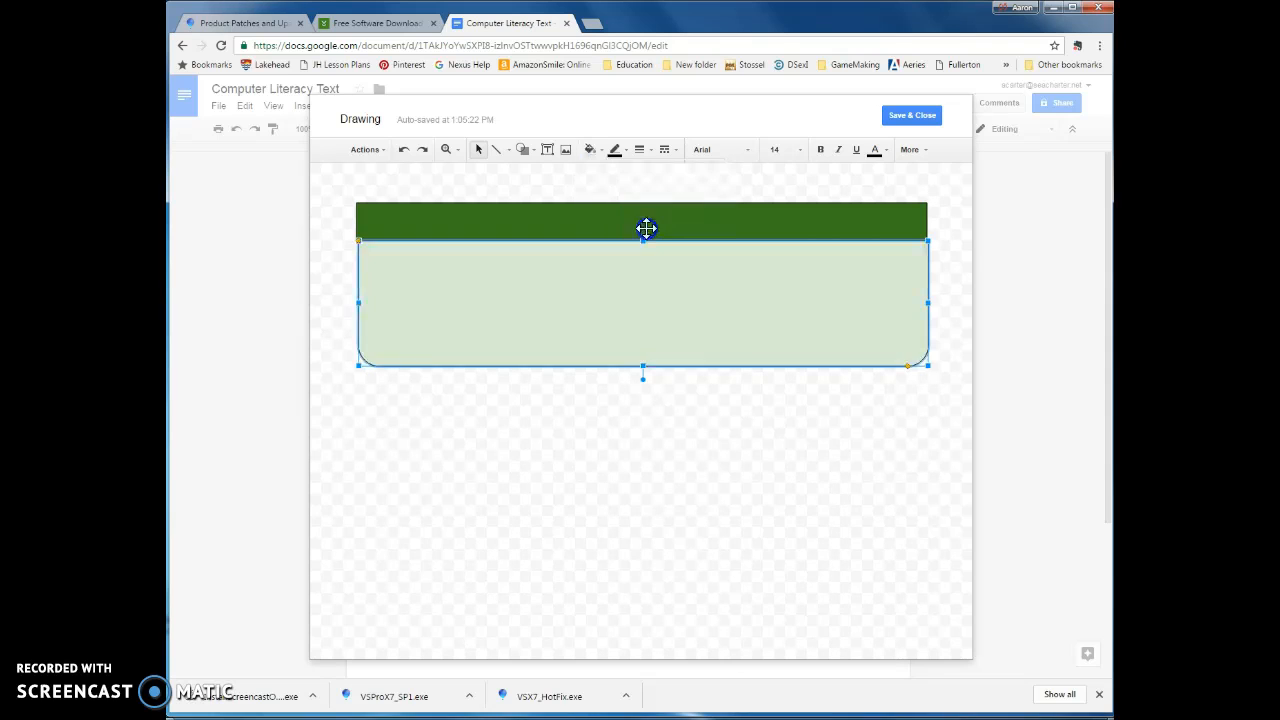
click(628, 193)
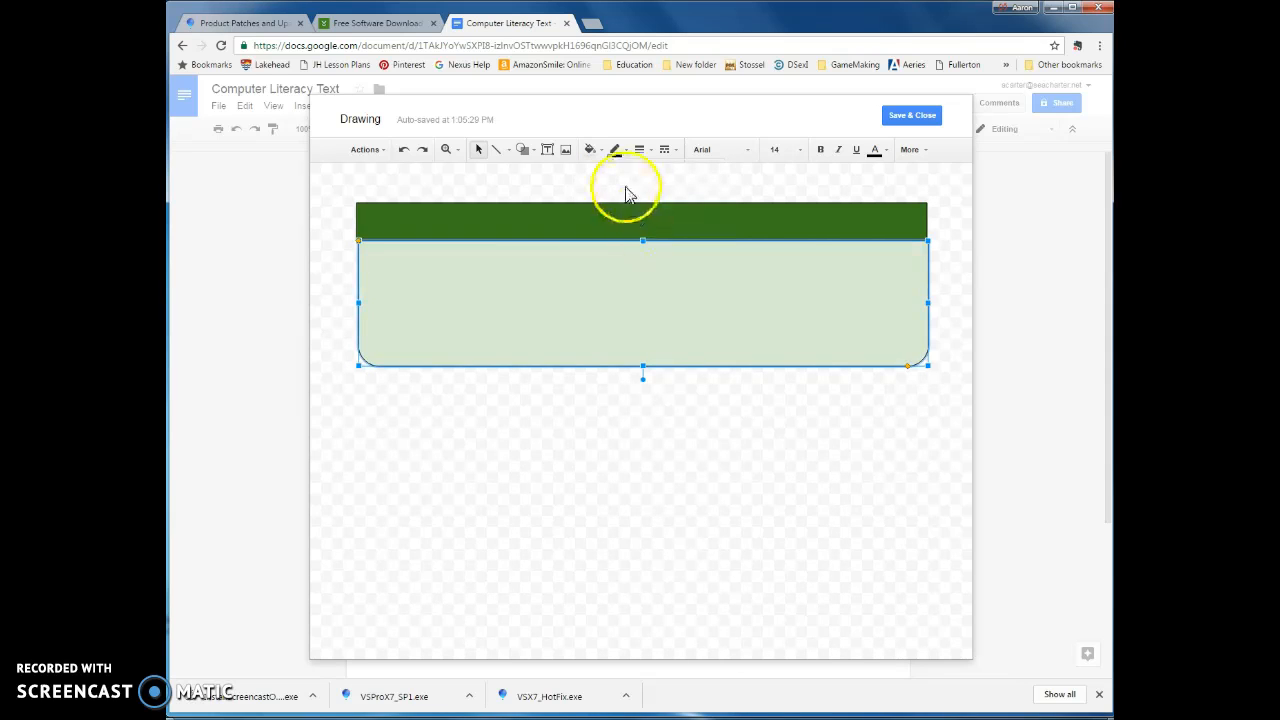
click(609, 498)
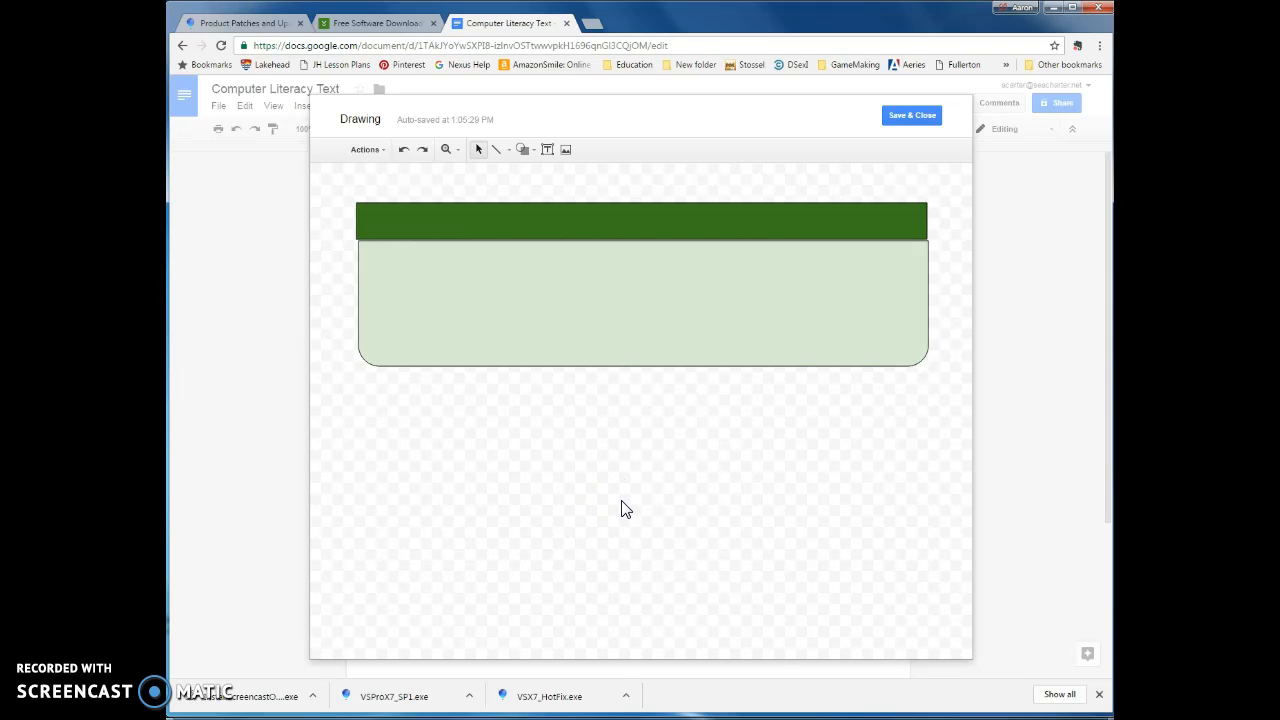
- Add a small oval callout over the left end of the green bar
click(443, 445)
click(917, 252)
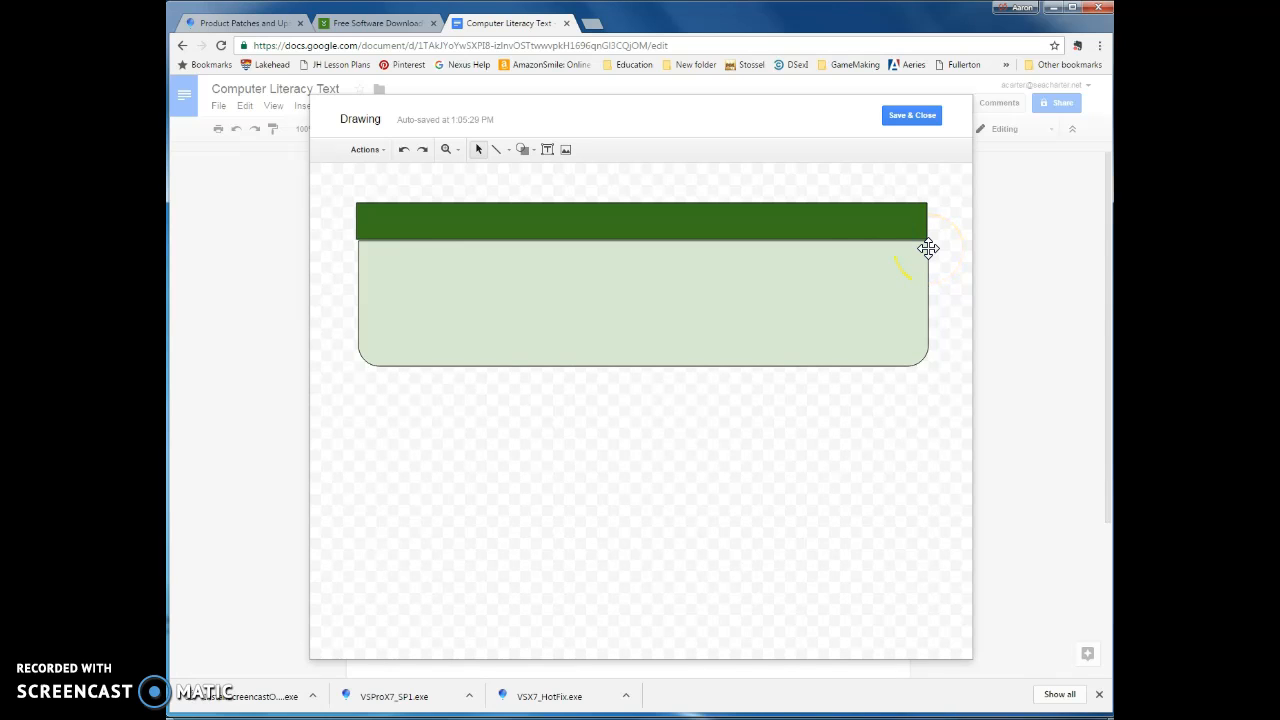
click(522, 150)
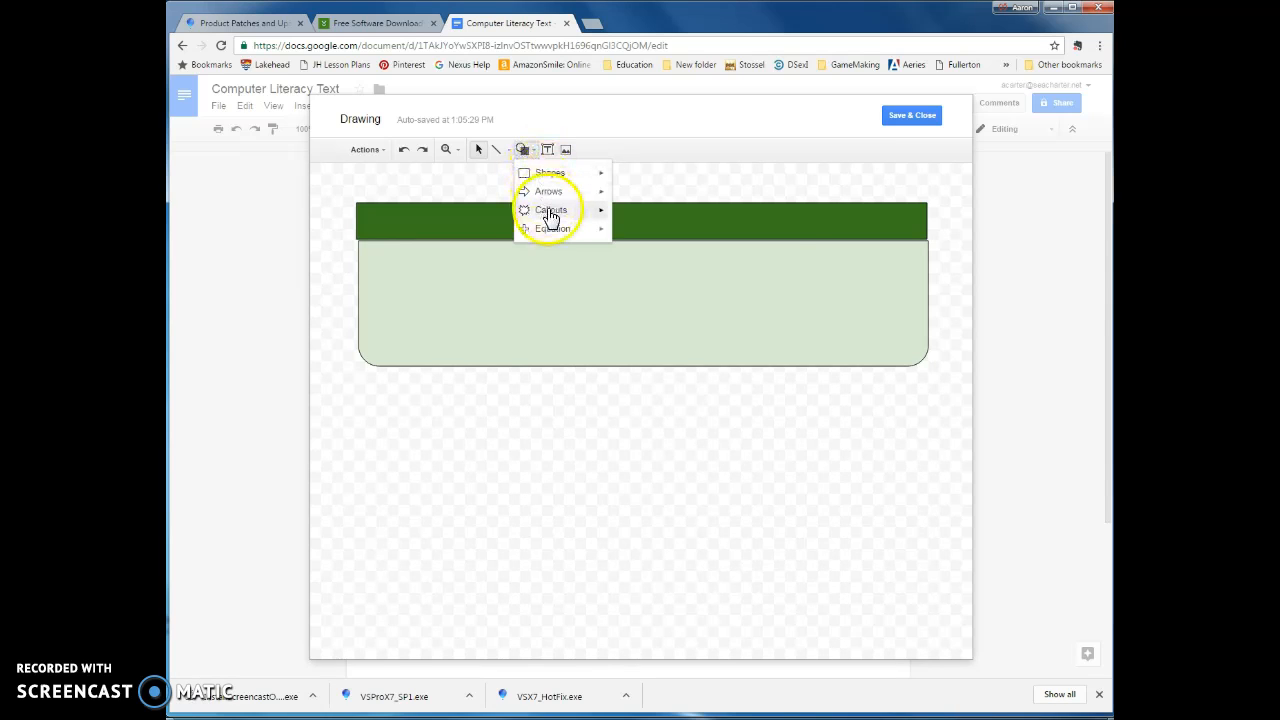
mouse_move(550, 212)
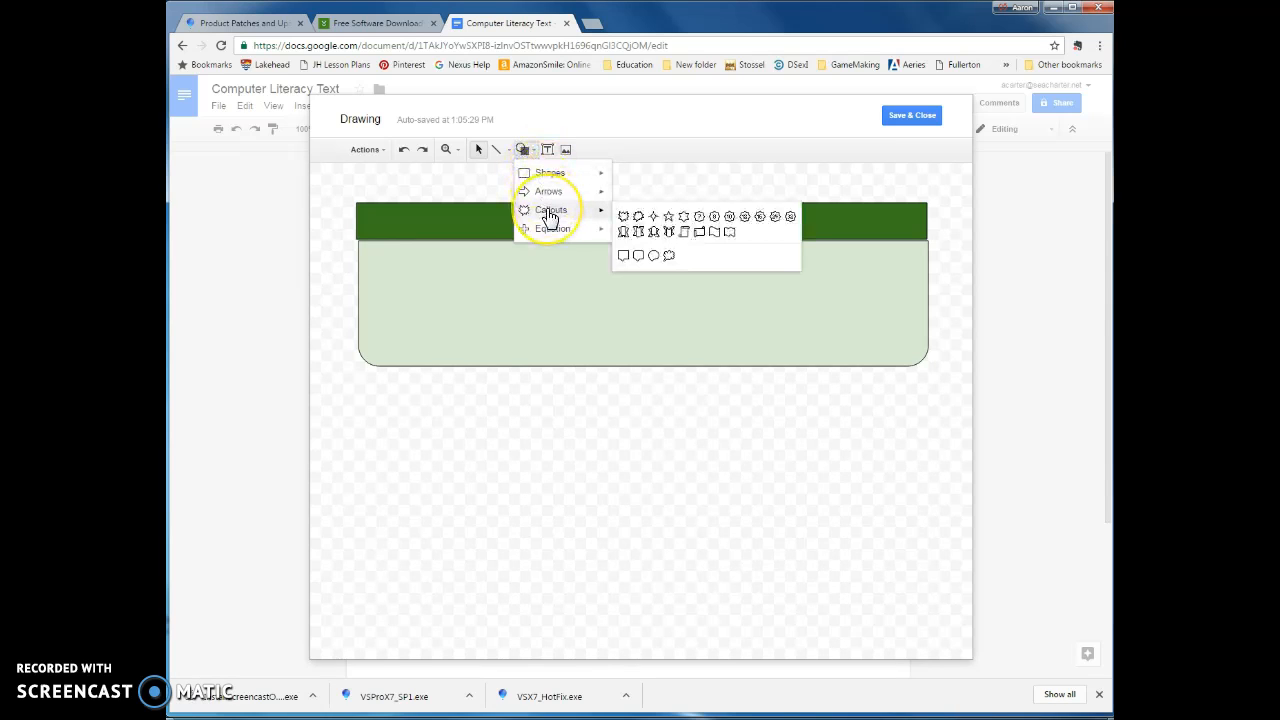
click(656, 259)
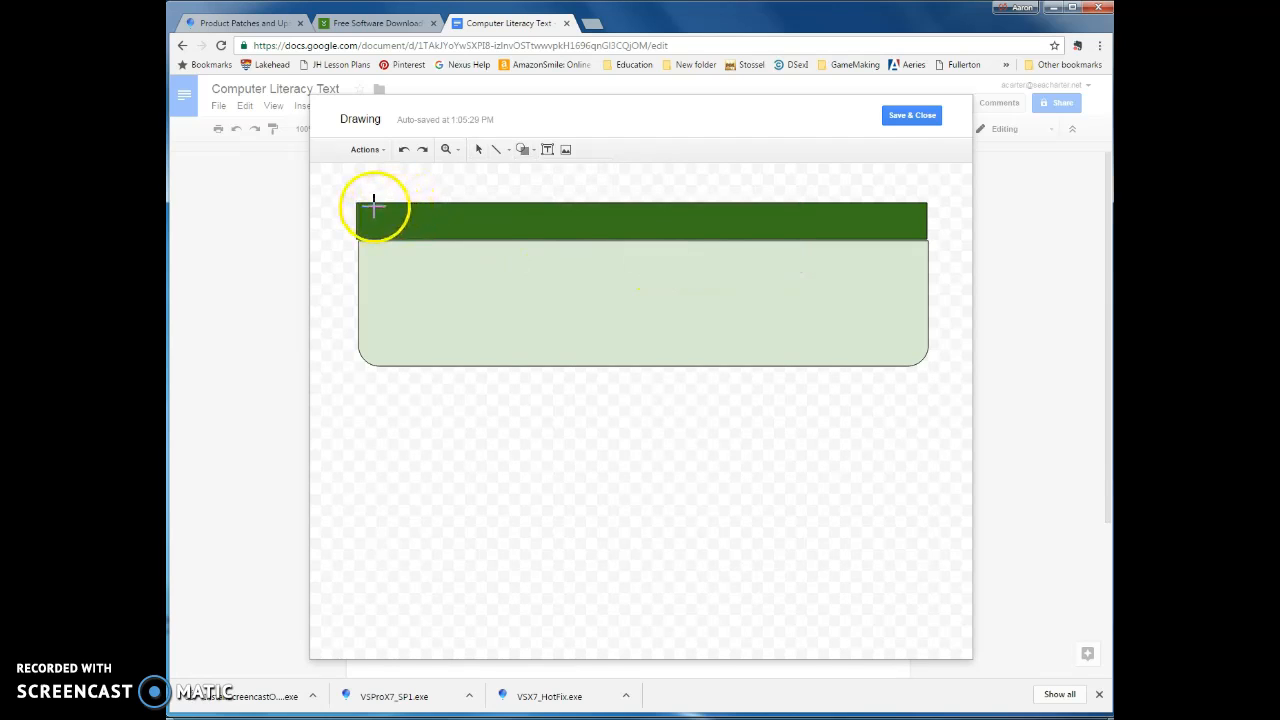
drag(366, 203, 424, 224)
click(411, 234)
click(343, 320)
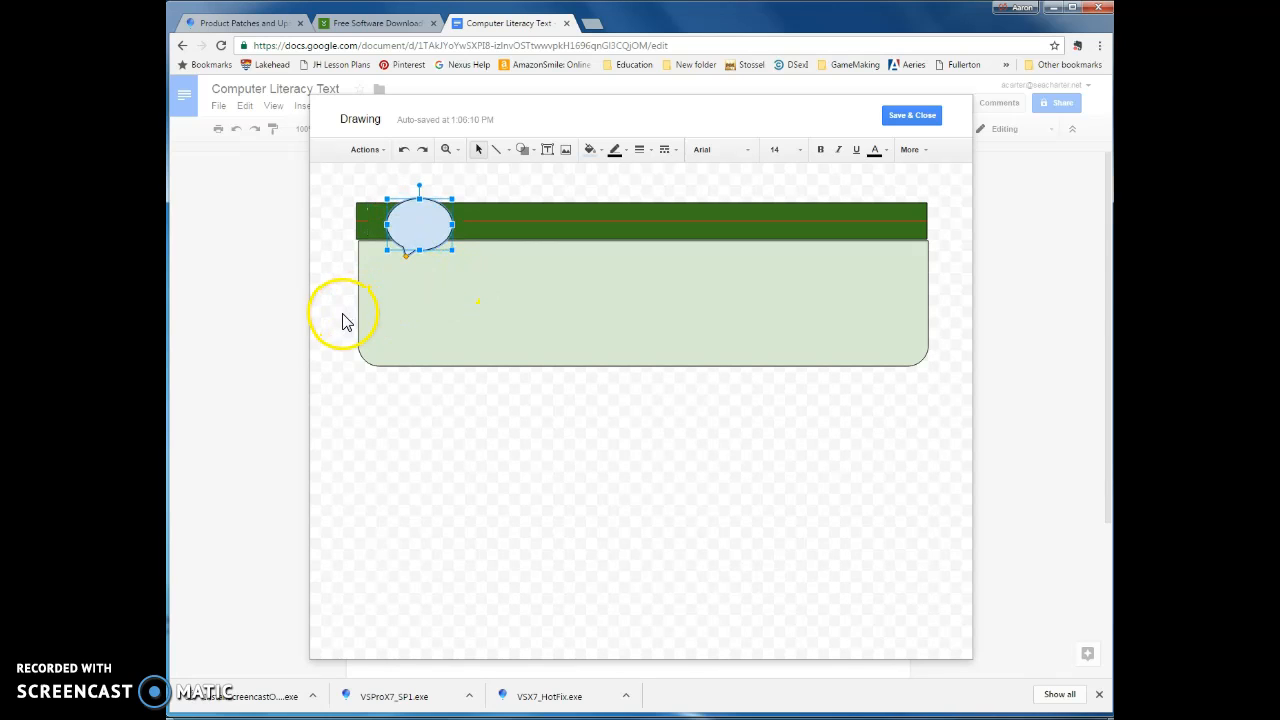
- Save and close the drawing into the document and add a new line after it
click(723, 186)
click(898, 117)
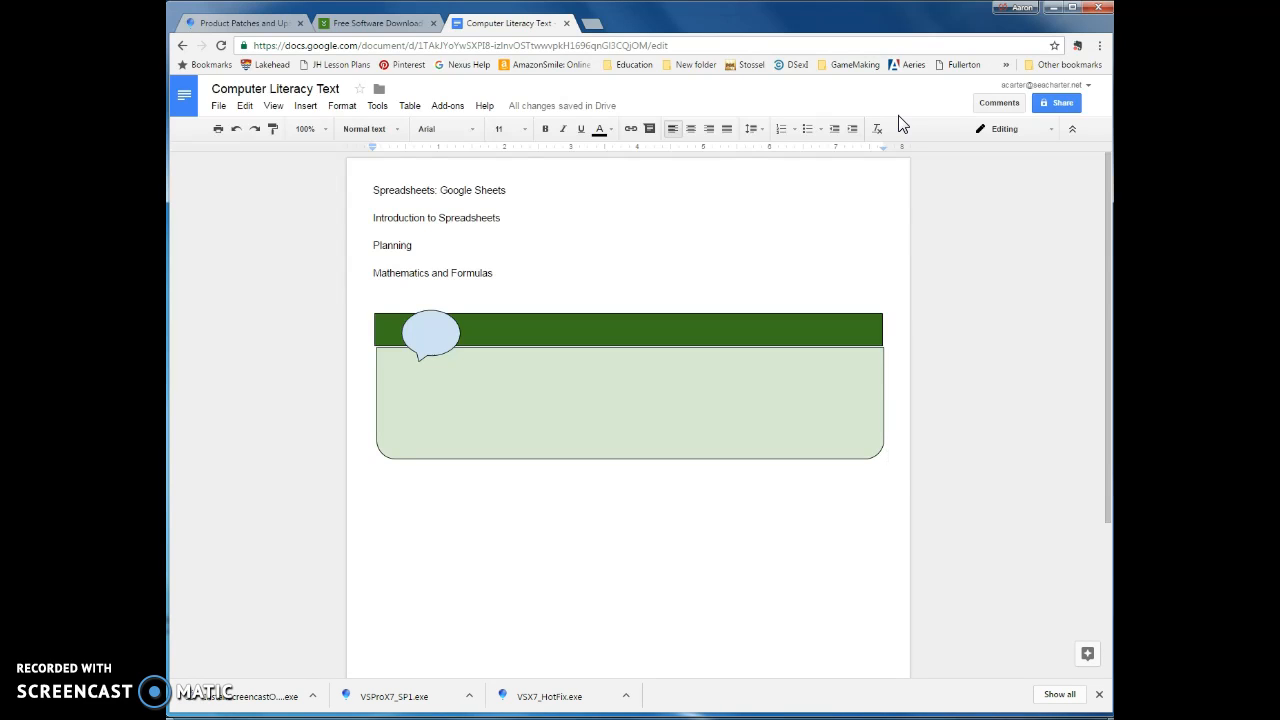
key(Return)
- Switch to PowerPoint and delete both the title and subtitle placeholders from the slide
click(238, 718)
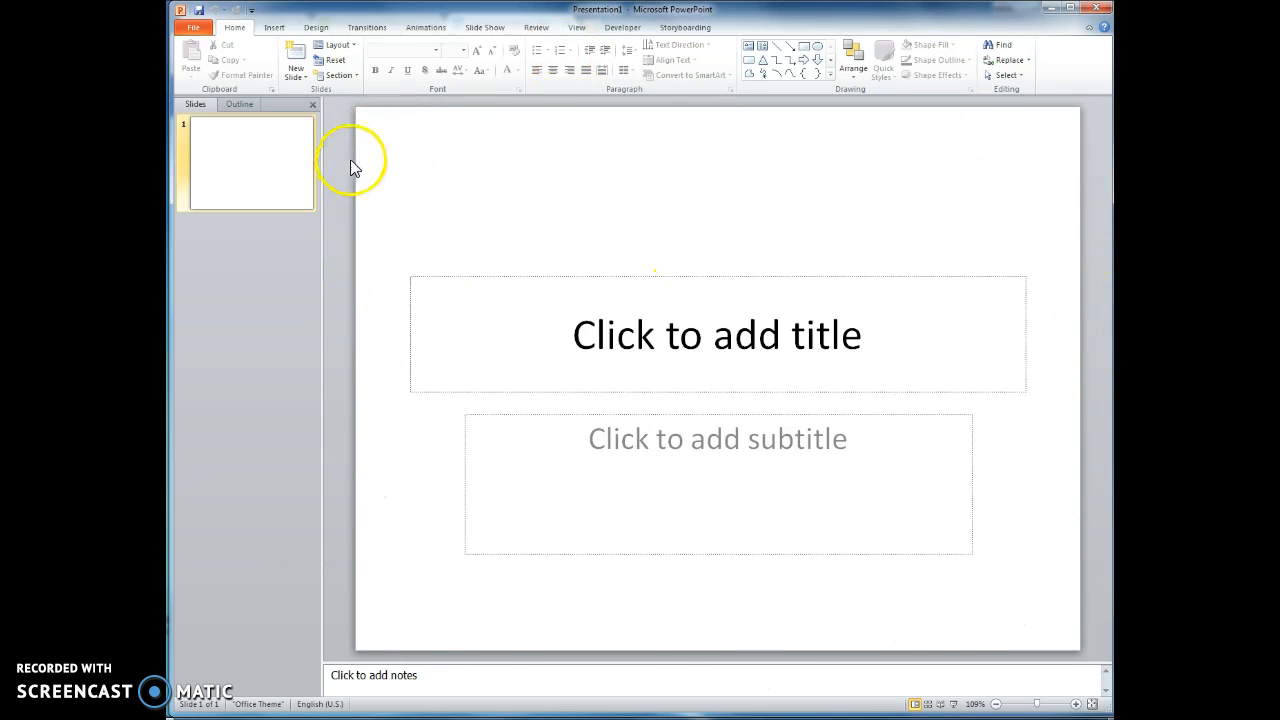
click(497, 277)
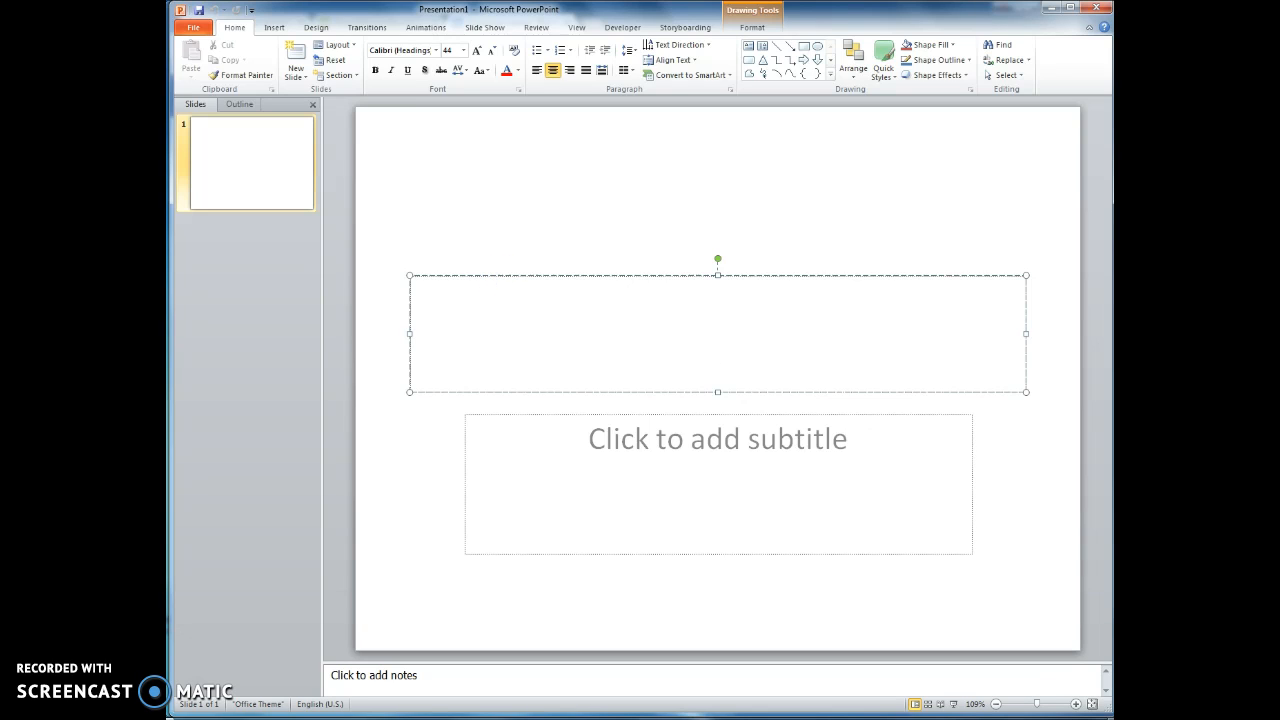
click(505, 279)
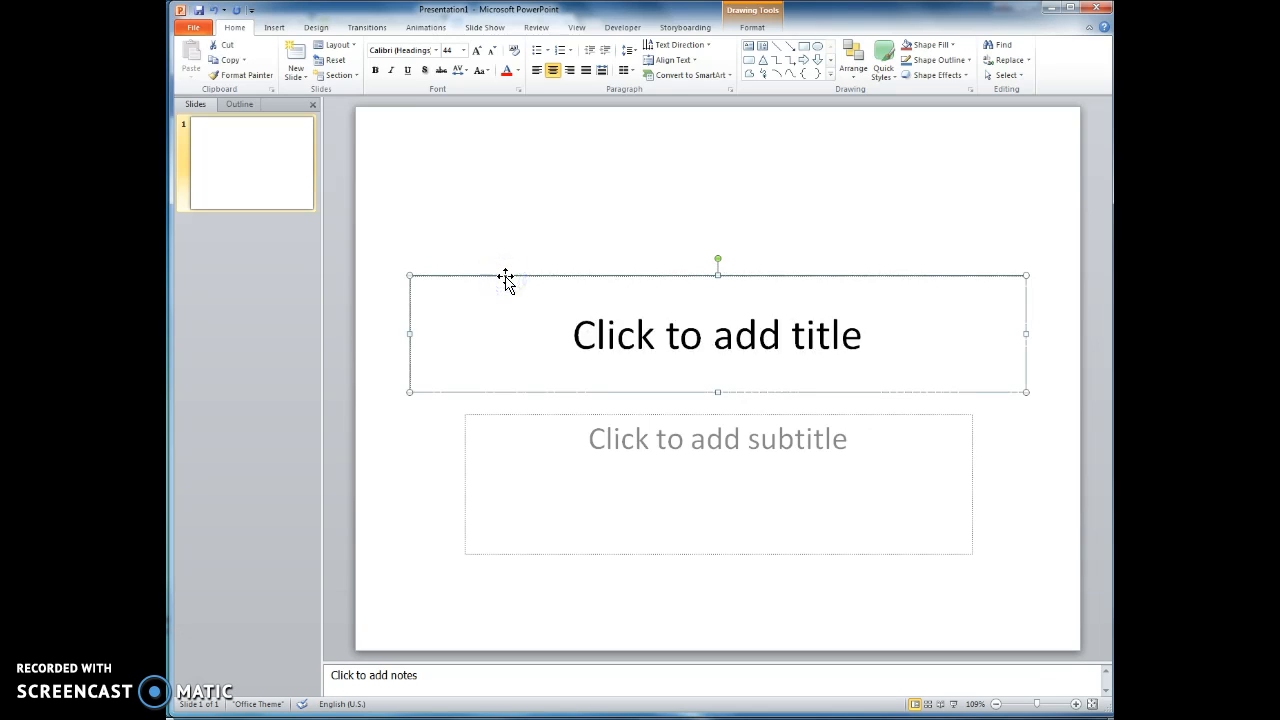
key(Delete)
click(552, 414)
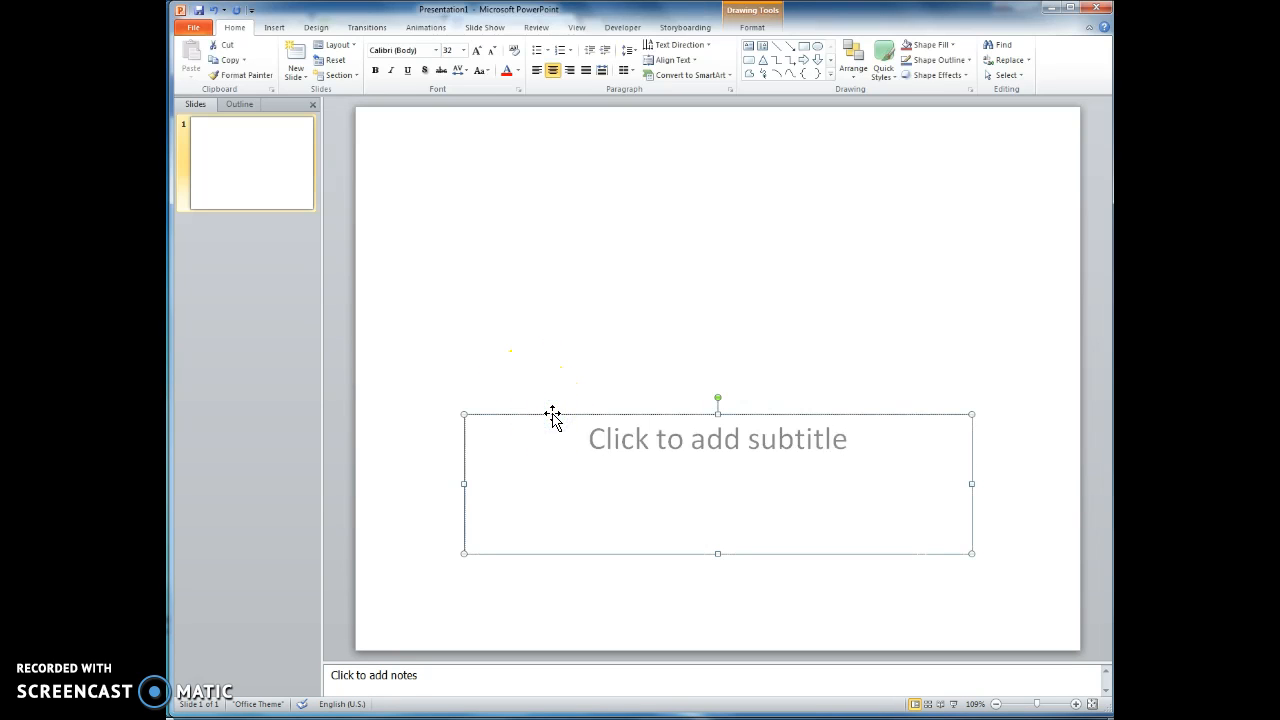
key(Delete)
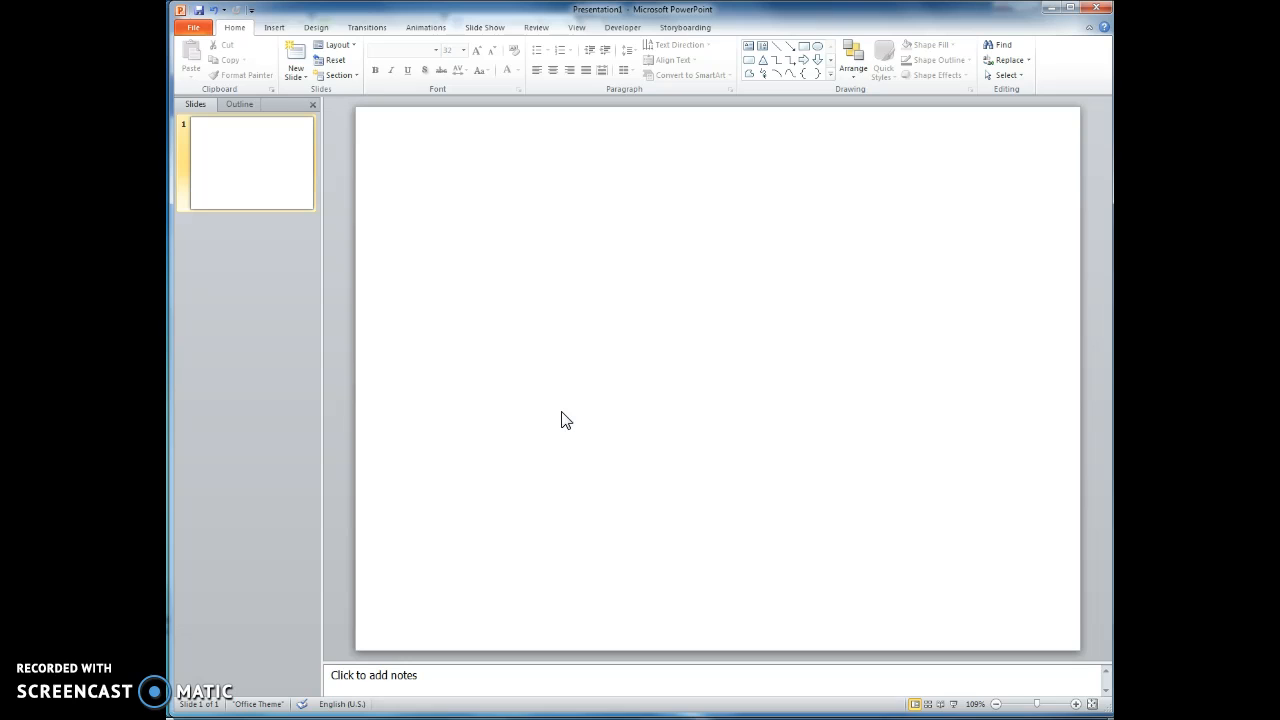
- Insert a rectangle across the top of the slide, about 8.58" wide and 0.5" tall
click(273, 28)
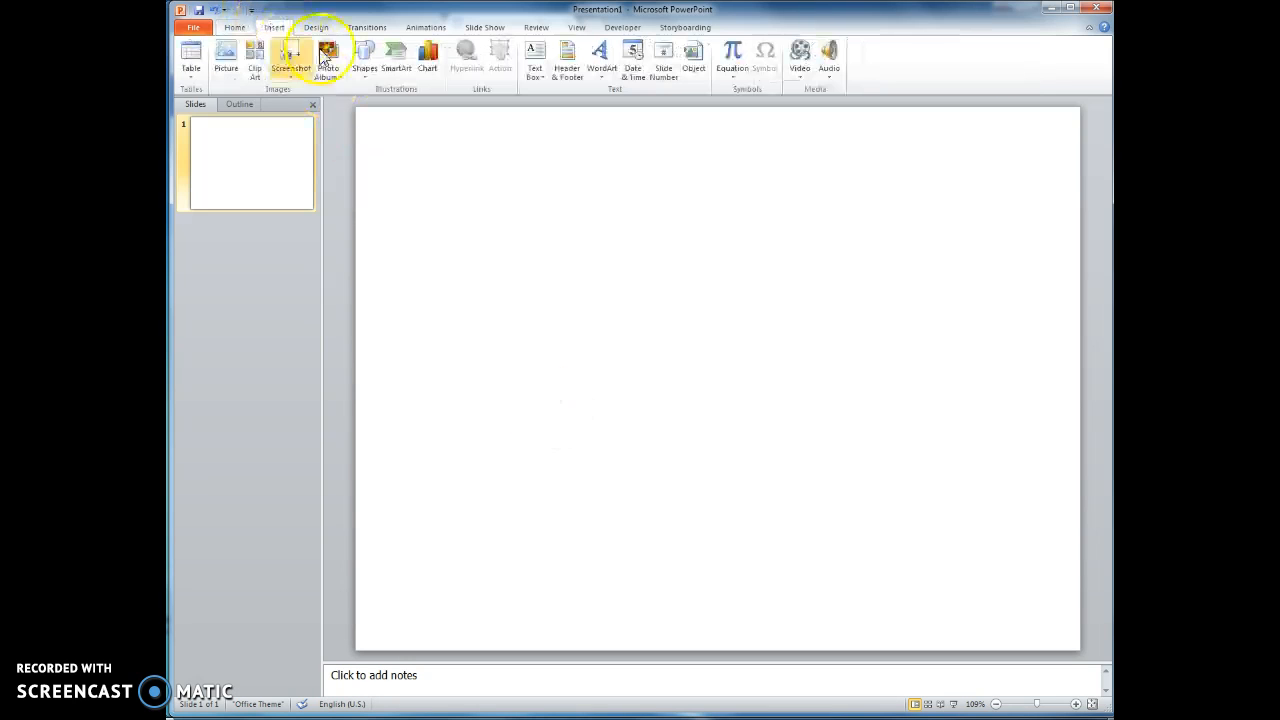
click(366, 60)
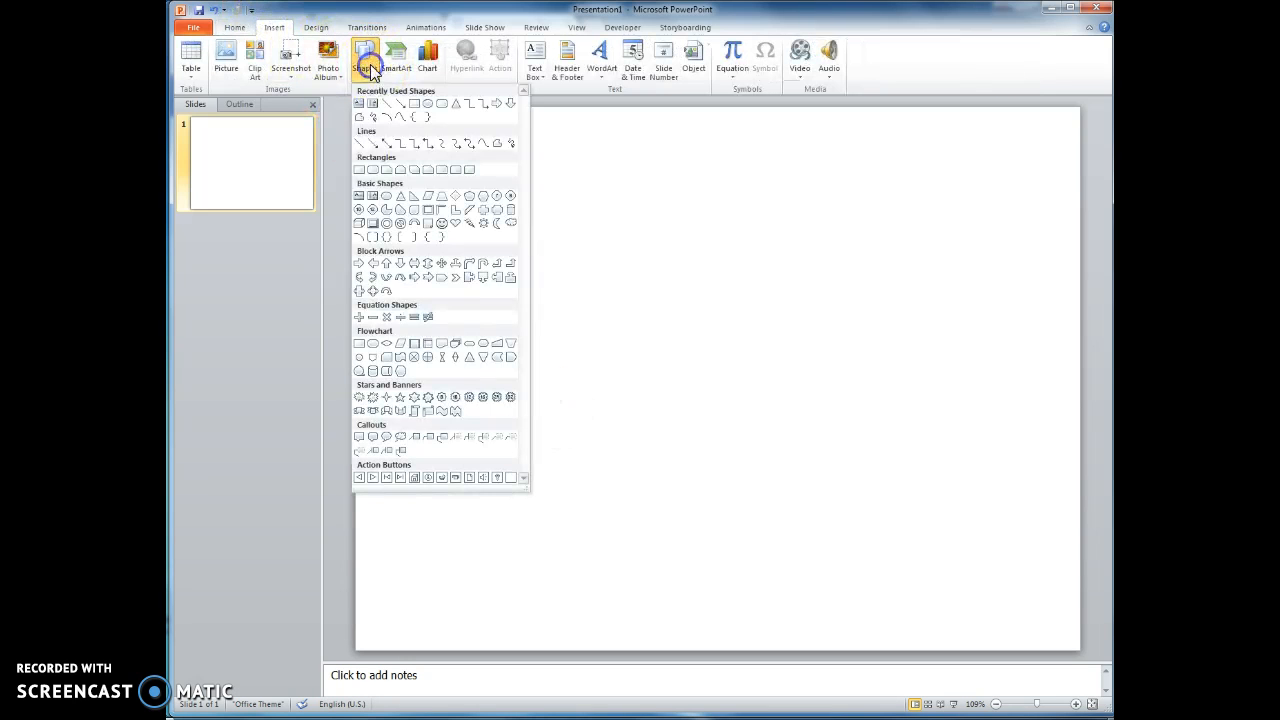
click(414, 103)
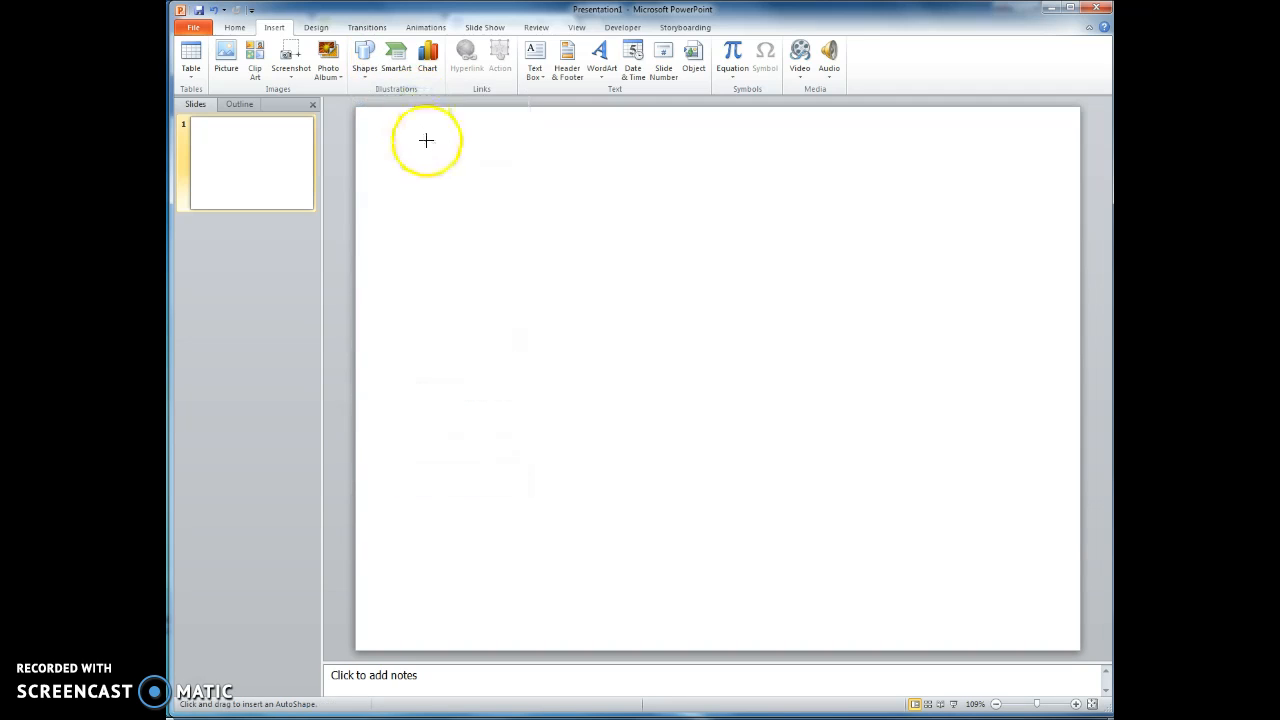
mouse_move(421, 197)
mouse_down()
mouse_move(426, 220)
mouse_move(1043, 260)
mouse_move(1043, 235)
mouse_up()
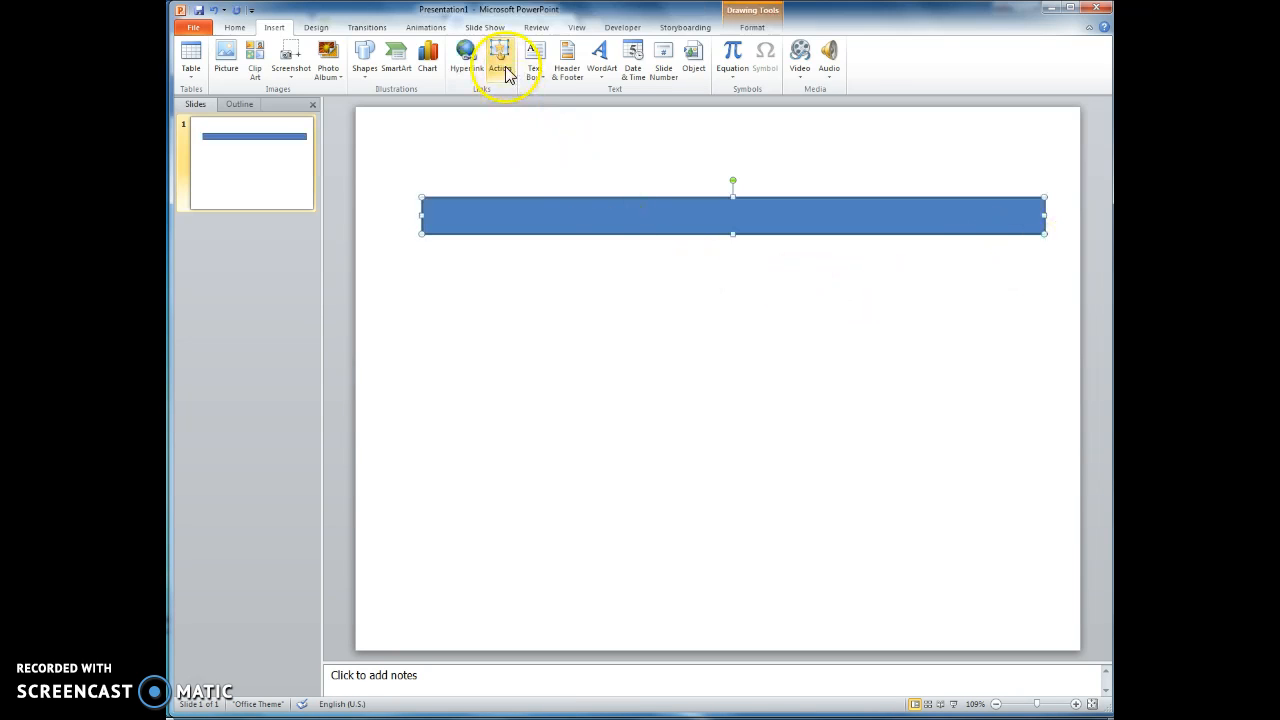
- Fill the rectangle with a custom dark green colour chosen from the colour picker
click(670, 222)
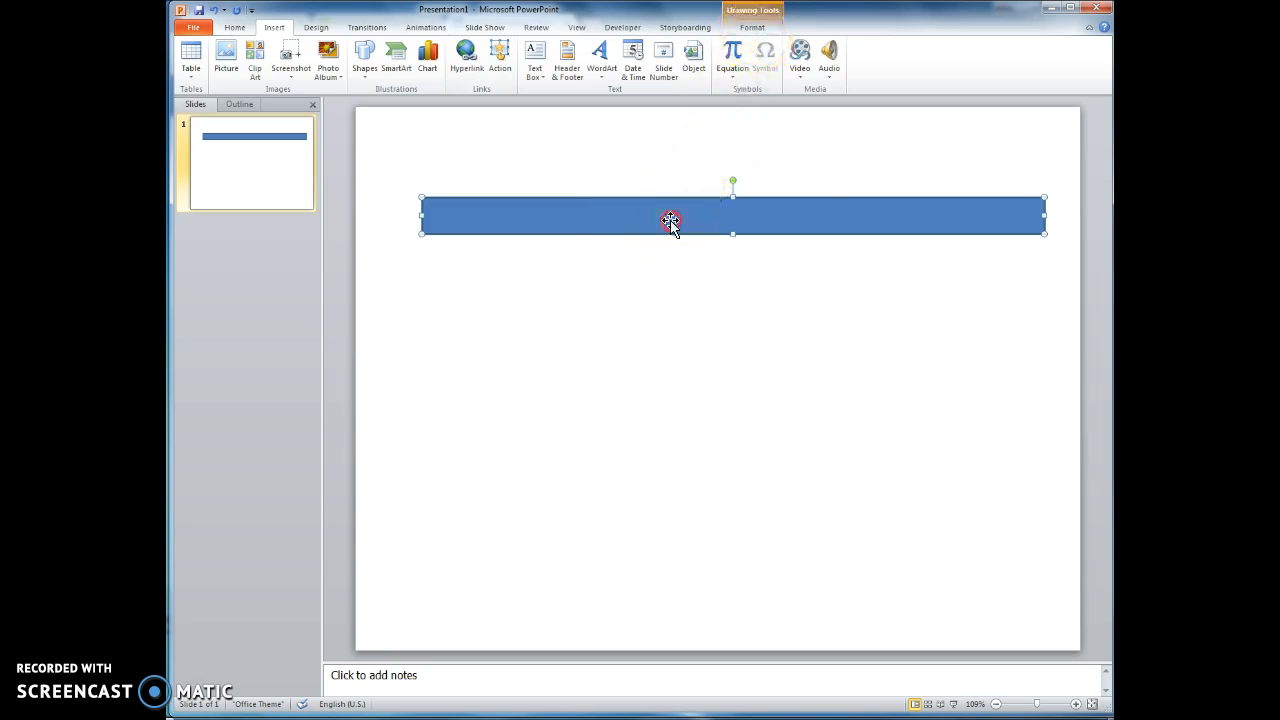
right_click(670, 220)
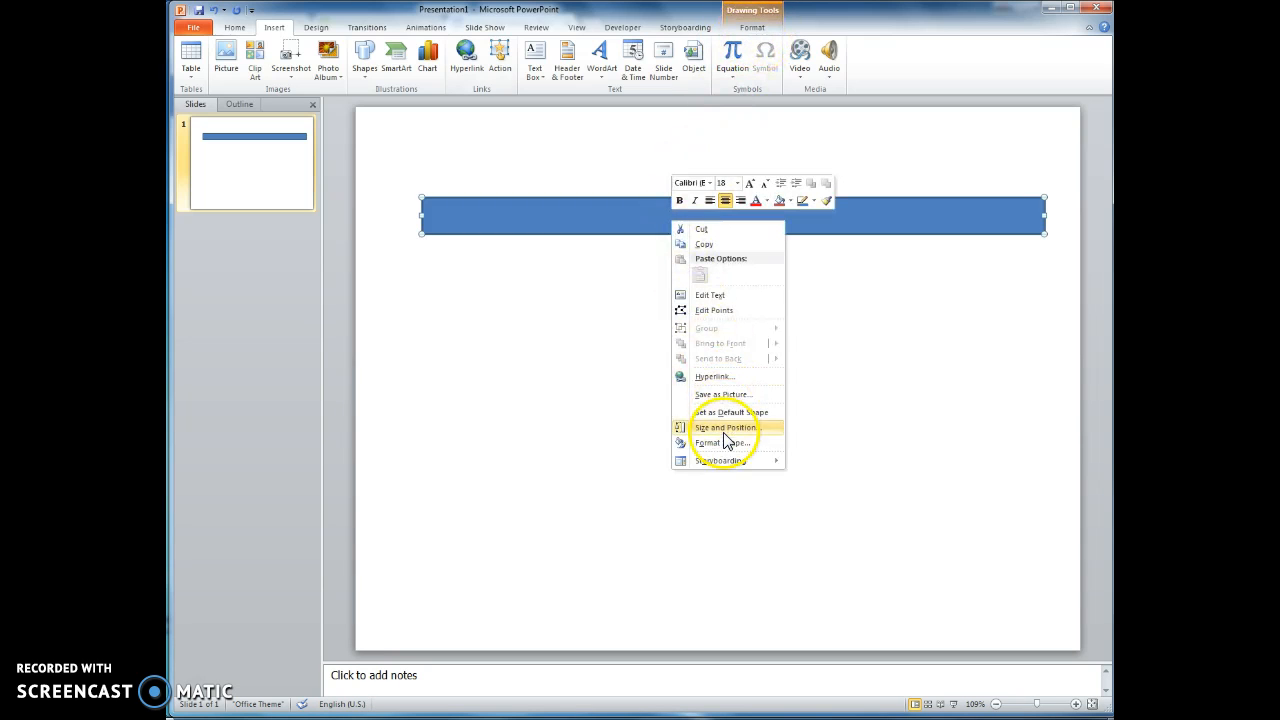
click(752, 28)
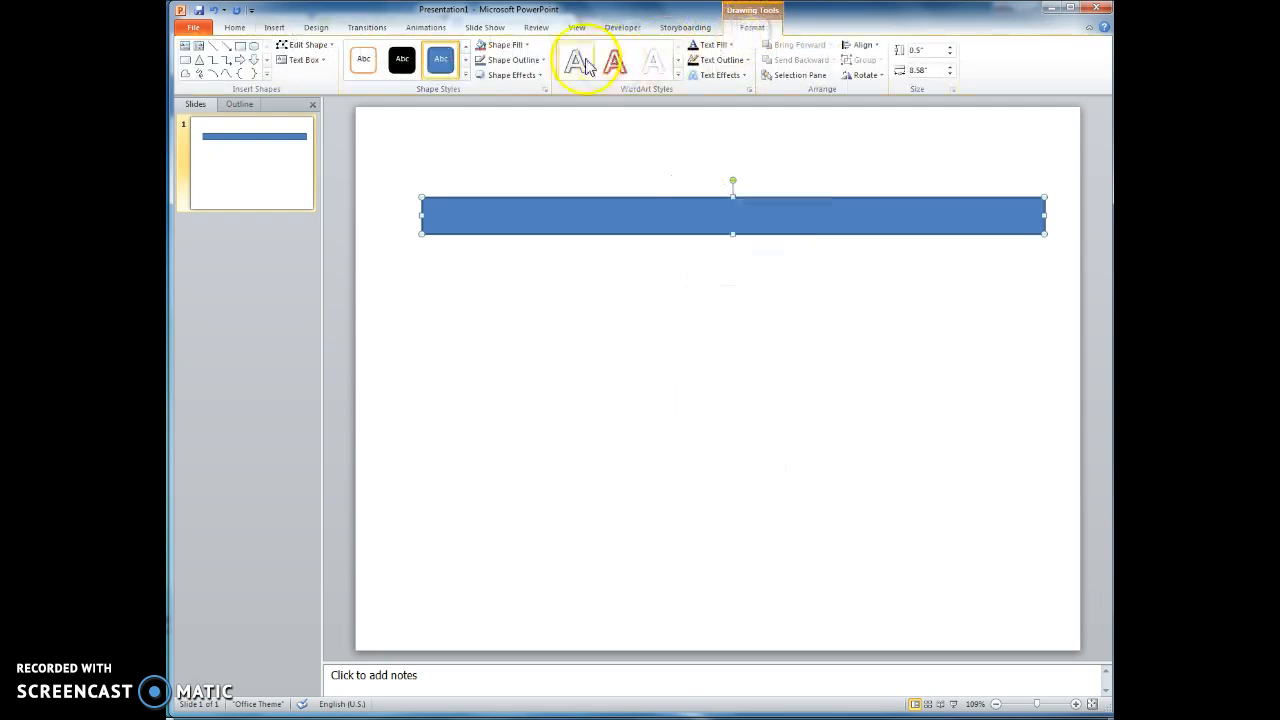
click(510, 46)
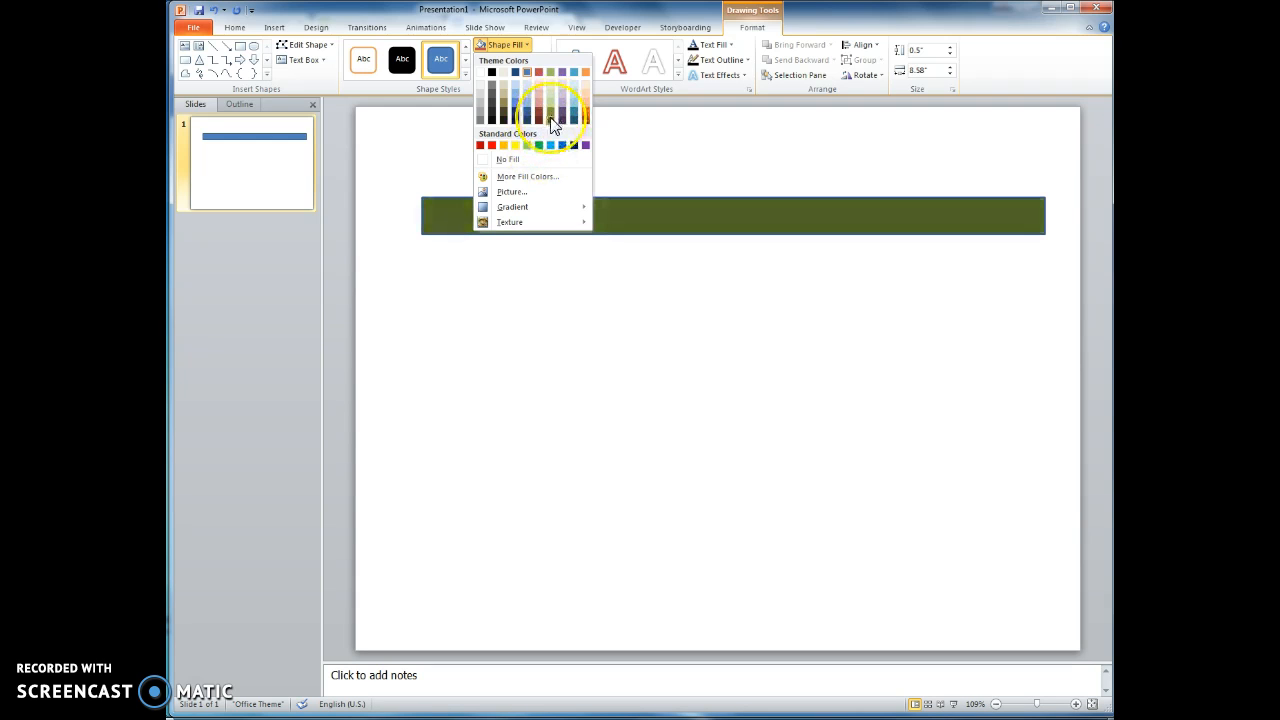
click(527, 176)
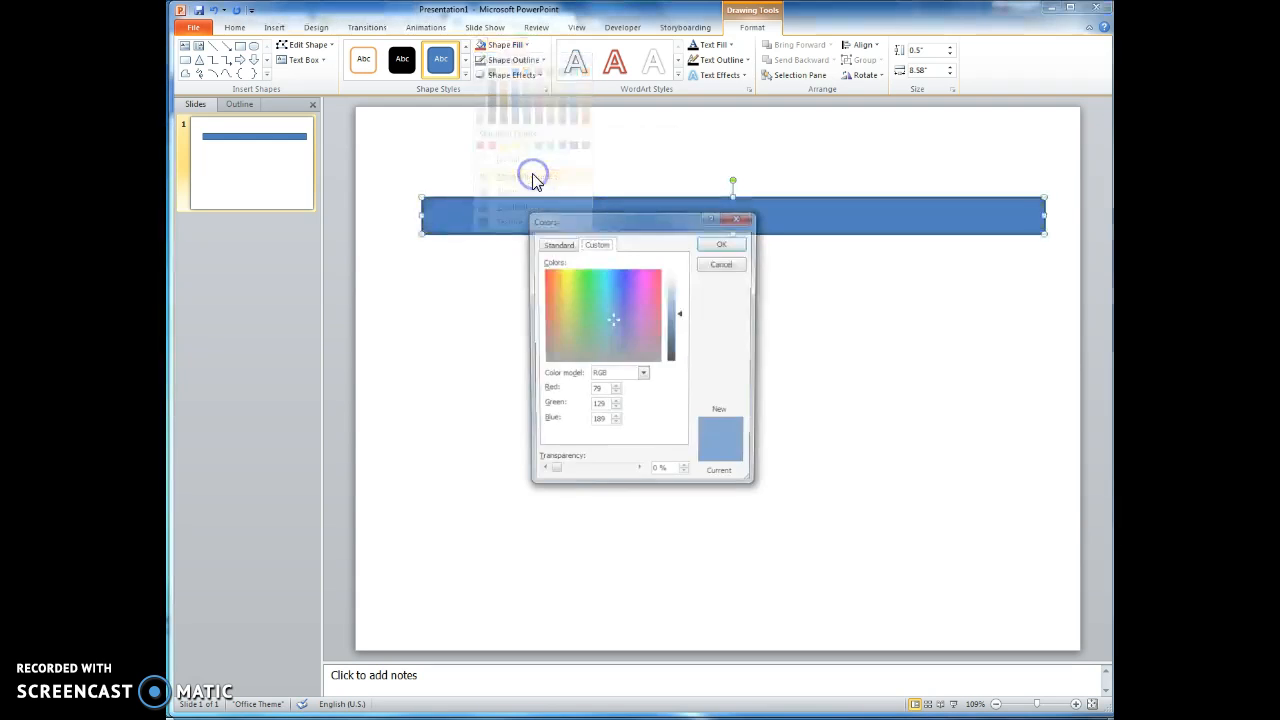
click(588, 274)
click(677, 341)
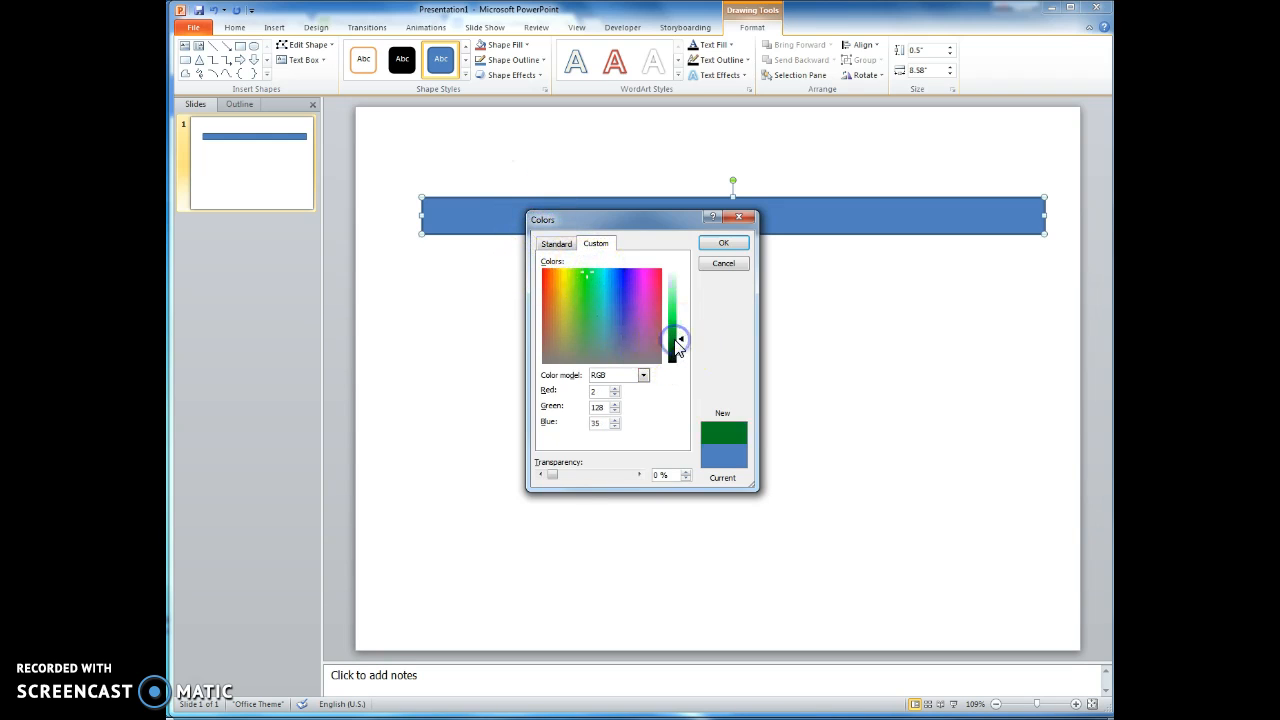
click(678, 347)
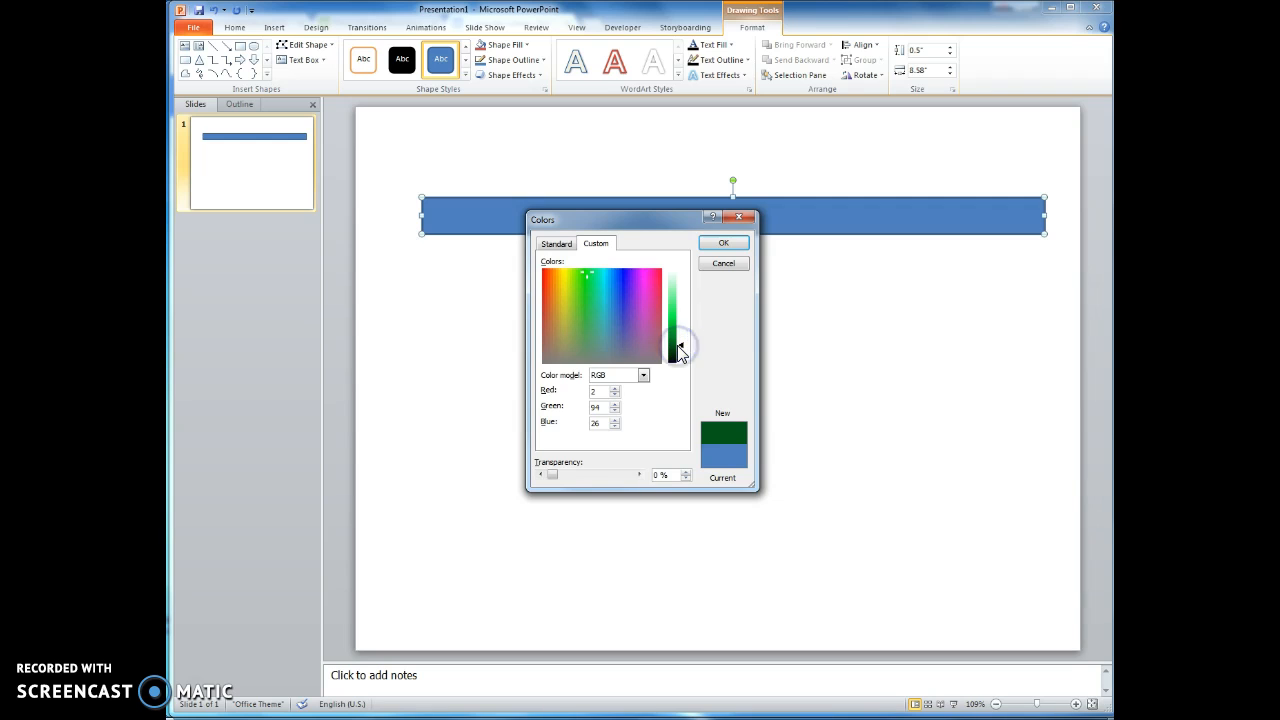
click(678, 350)
click(724, 243)
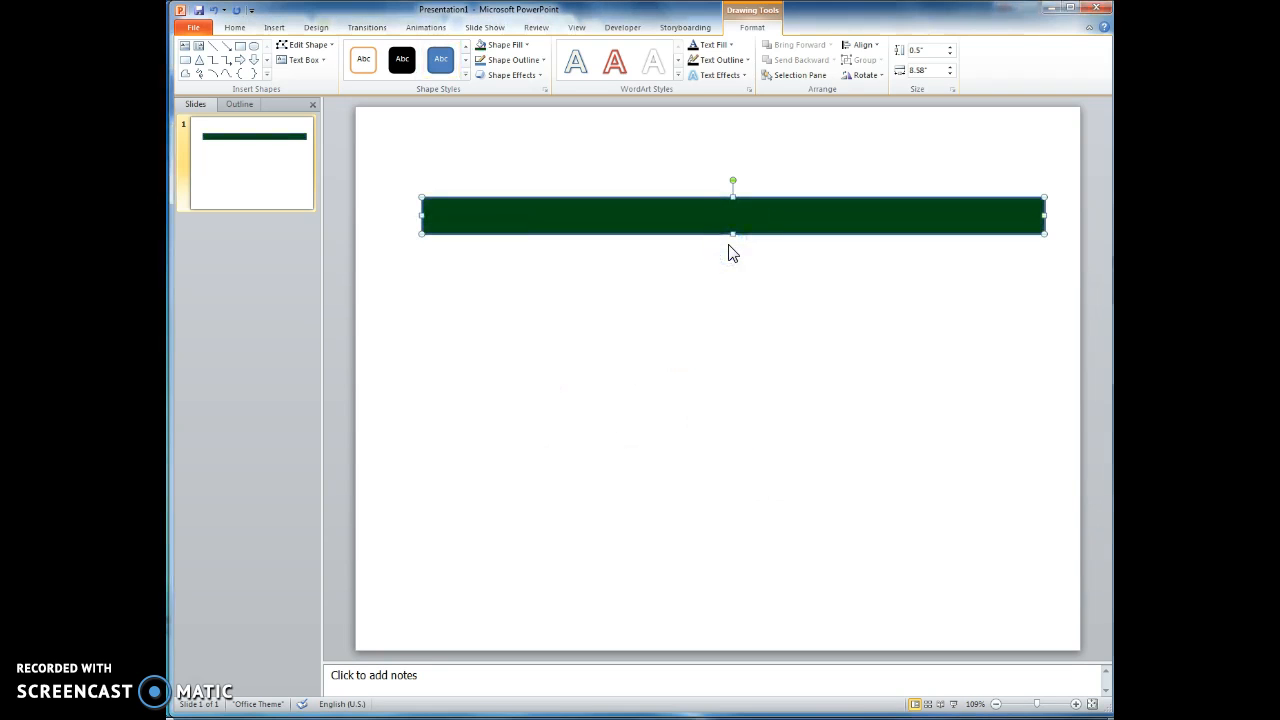
- Open the rectangle's outline colour options
click(500, 62)
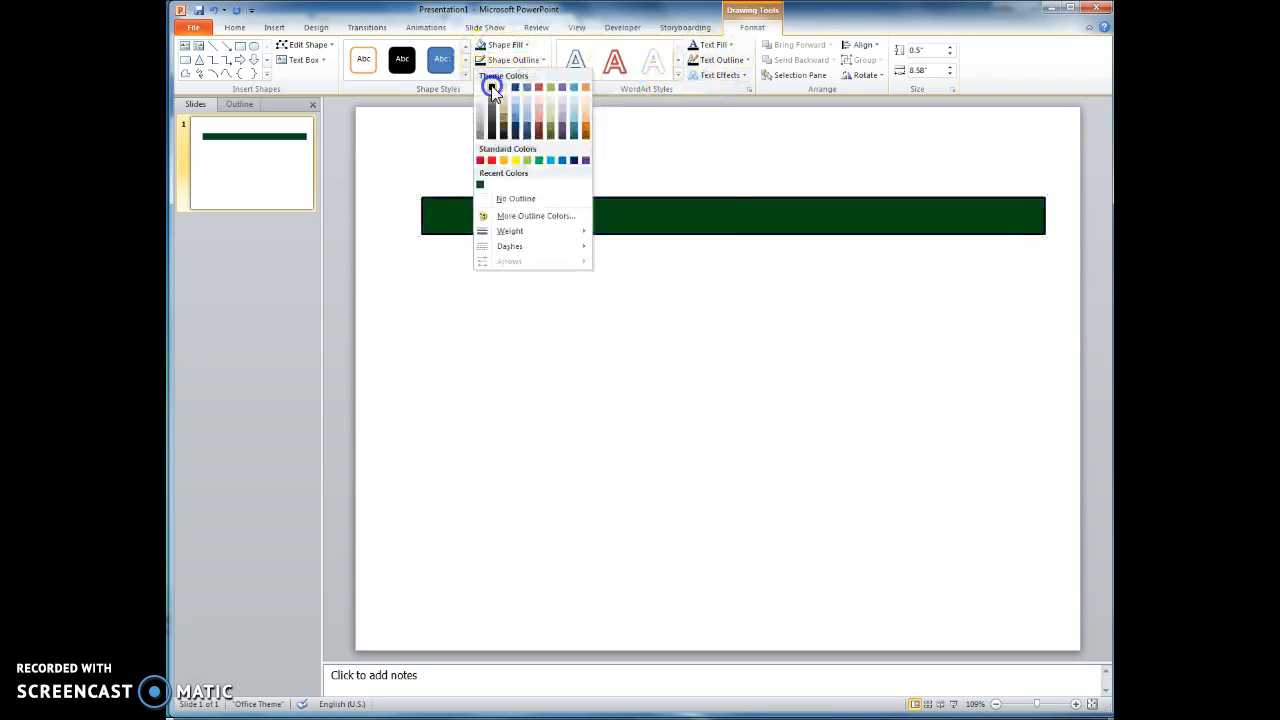